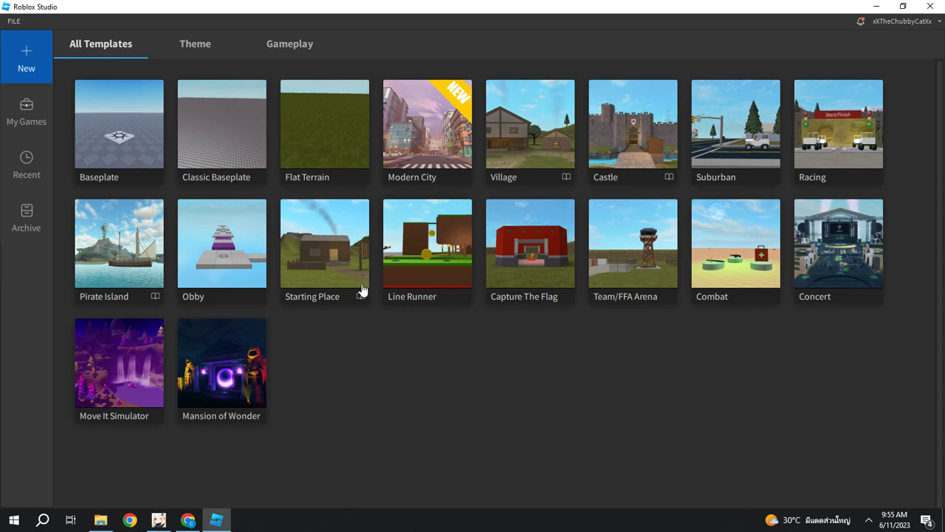
- Create a new place from the Modern City template
left_click(445, 154)
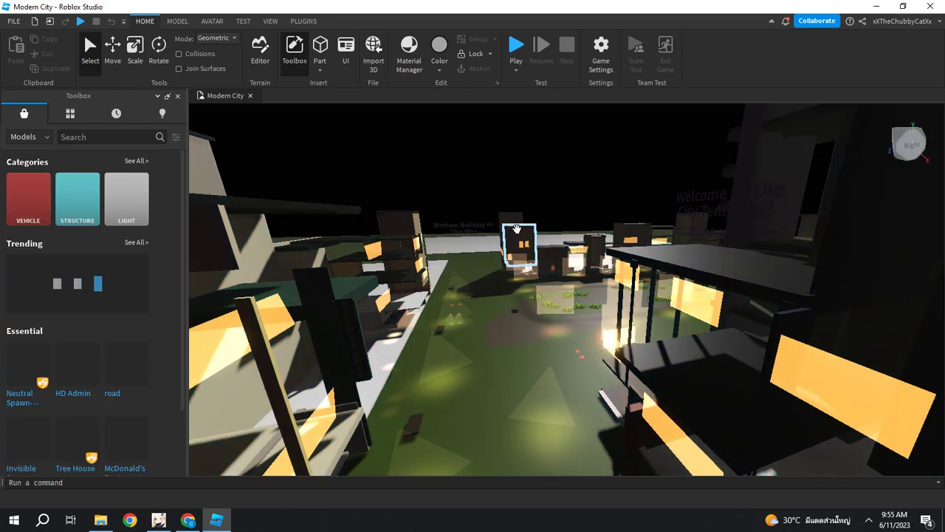
- Look over the Modern City buildings and fly down to street level along the main road
mouse_move(568, 250)
right_mouse_down()
mouse_move(583, 242)
mouse_move(570, 245)
right_mouse_up()
key("w")
key("w")
key("w")
key("w")
key("s")
key("w")
key("w")
key("w")
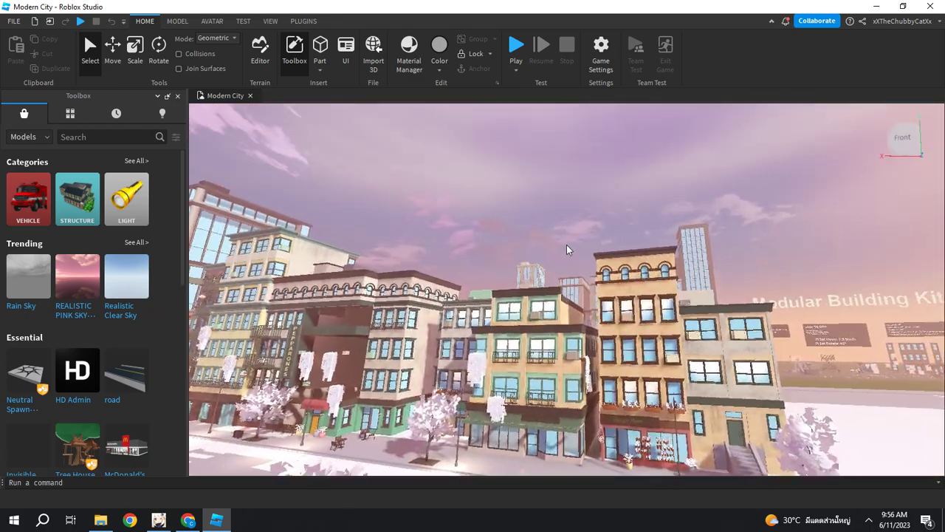
key("w")
mouse_move(566, 244)
right_mouse_down()
mouse_move(558, 245)
mouse_move(576, 243)
mouse_move(567, 244)
right_mouse_up()
key("w")
key("w")
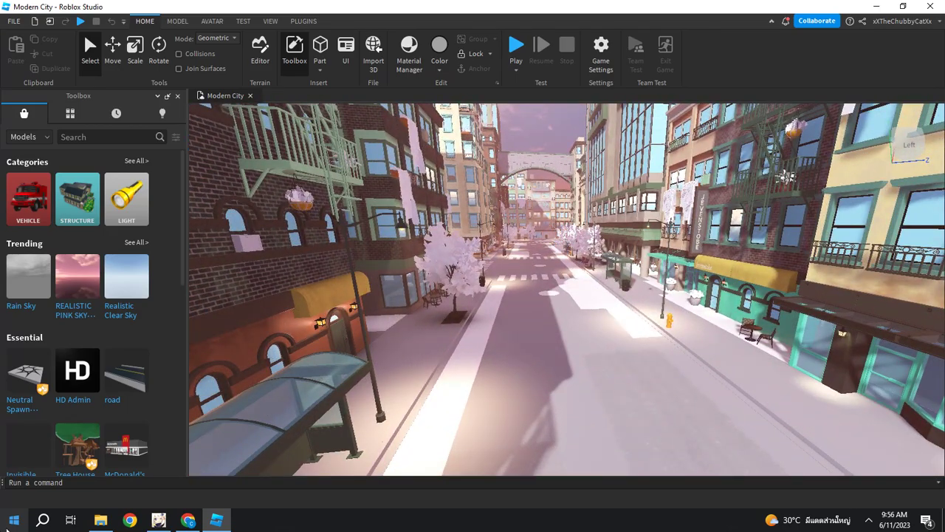
- Search the Toolbox models for "spider man"
left_click(92, 139)
type("spide")
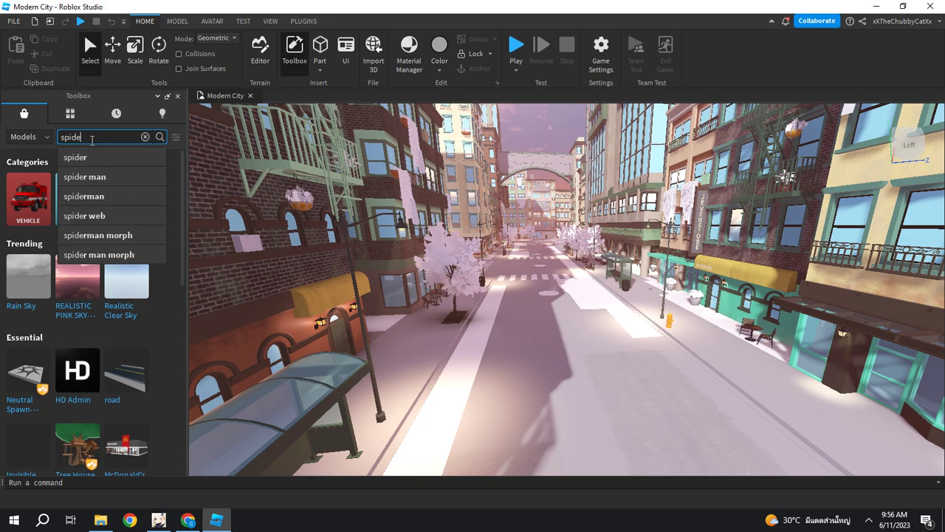
left_click(96, 181)
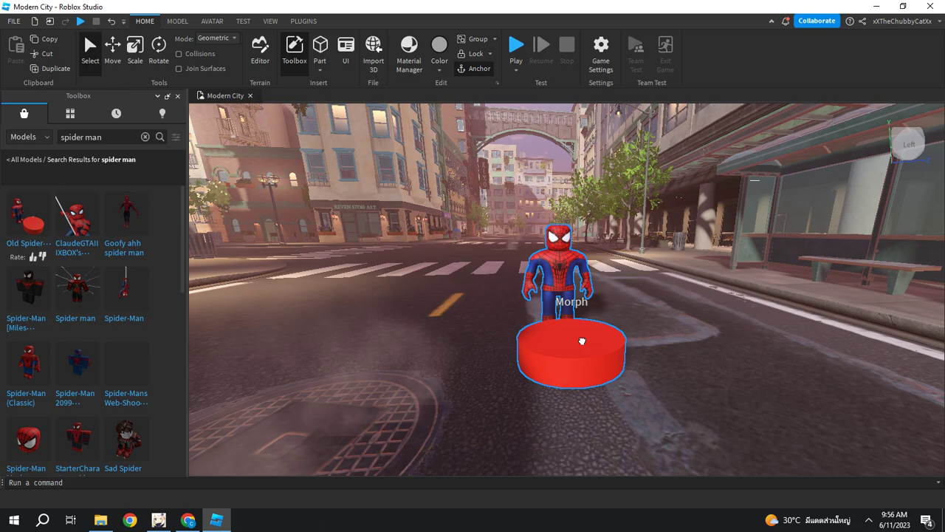
- Delete the Spider-Man morph from the road and insert the old Spider-Man morph on the sidewalk beside the bus shelter
key("Delete")
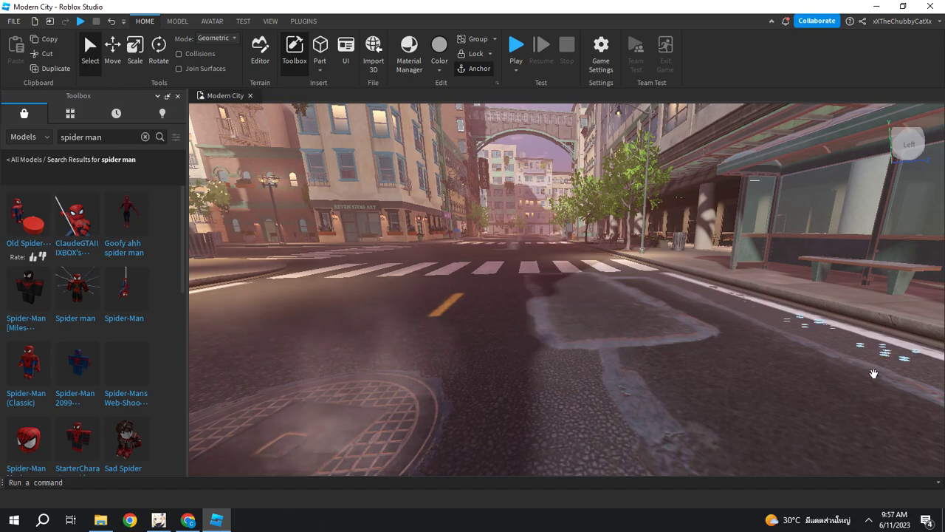
right_click_drag(874, 374, 865, 373)
left_click_drag(28, 216, 367, 250)
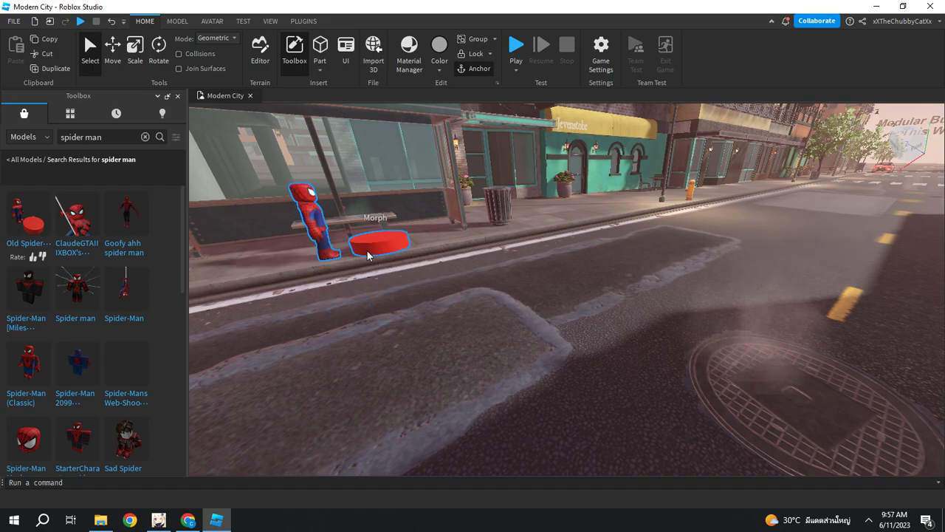
left_click(369, 328)
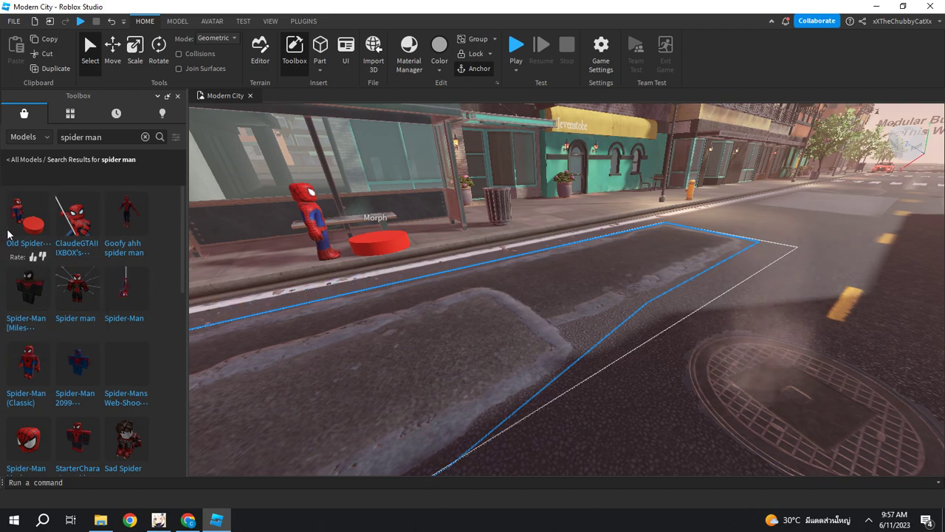
- Insert the second Spider-Man model from the search results and place it so its web-swinging figure hangs in front of the building facade
left_click_drag(82, 234, 157, 259)
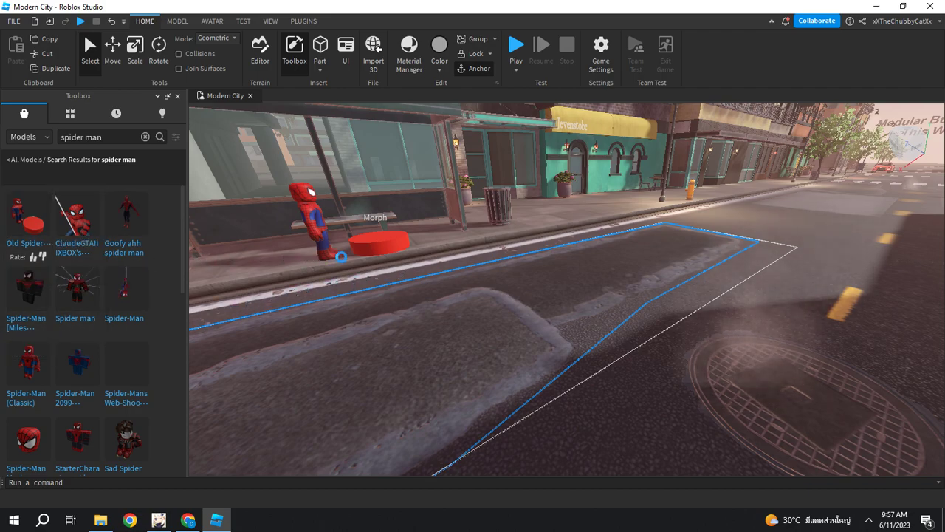
left_click_drag(338, 256, 341, 257)
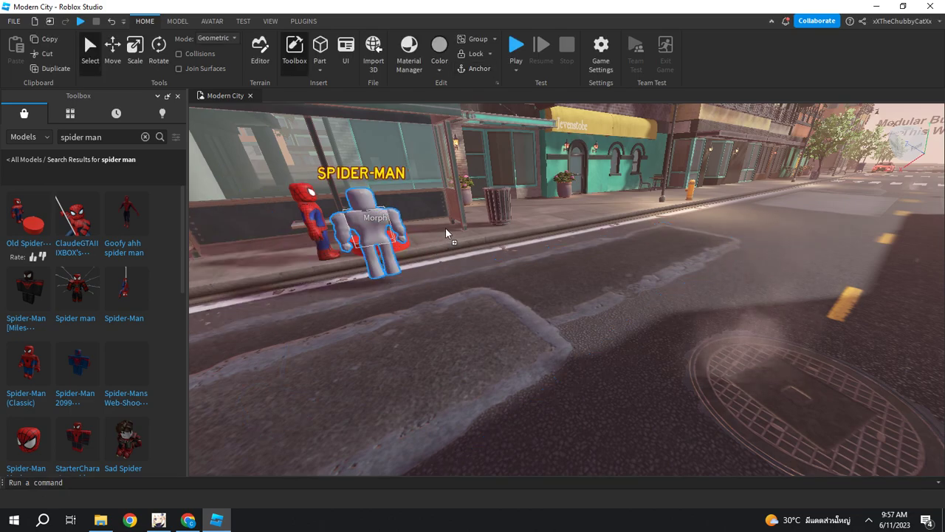
left_click_drag(464, 220, 460, 140)
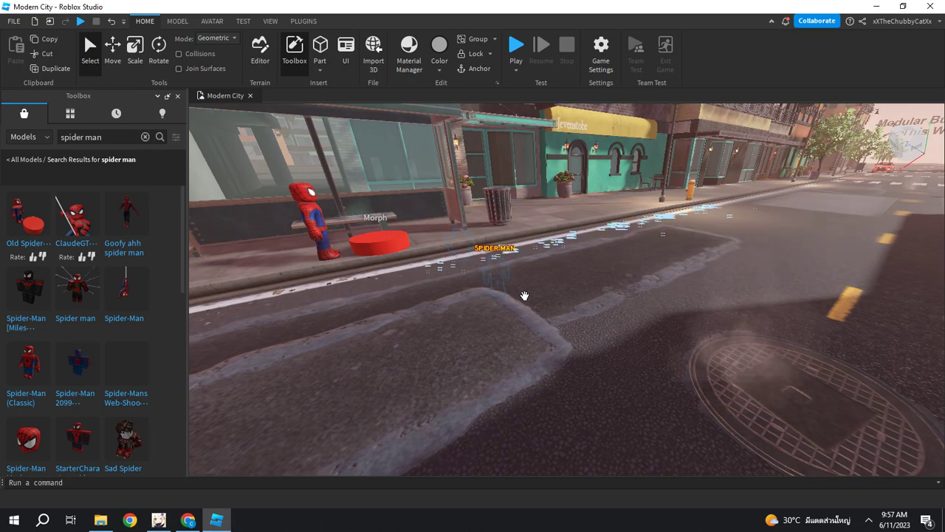
right_click_drag(565, 314, 564, 313)
left_click_drag(564, 313, 568, 312)
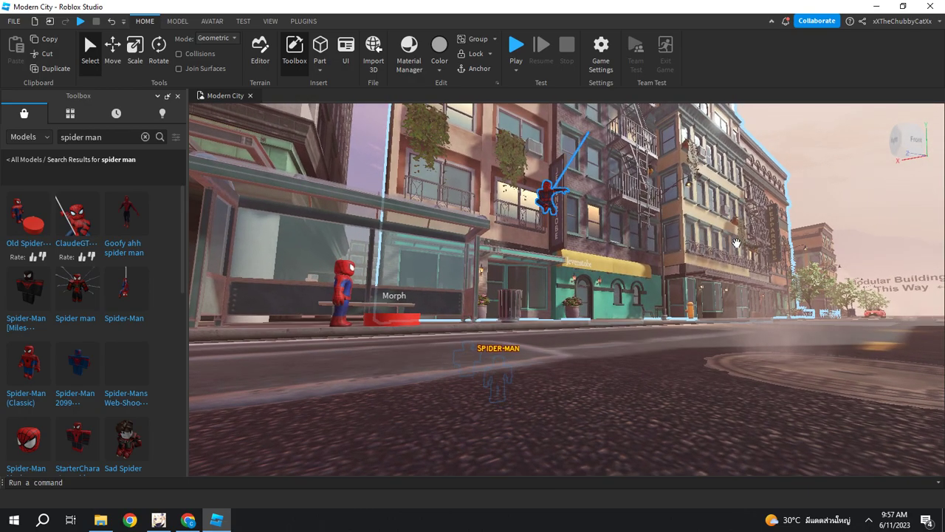
left_click(830, 199)
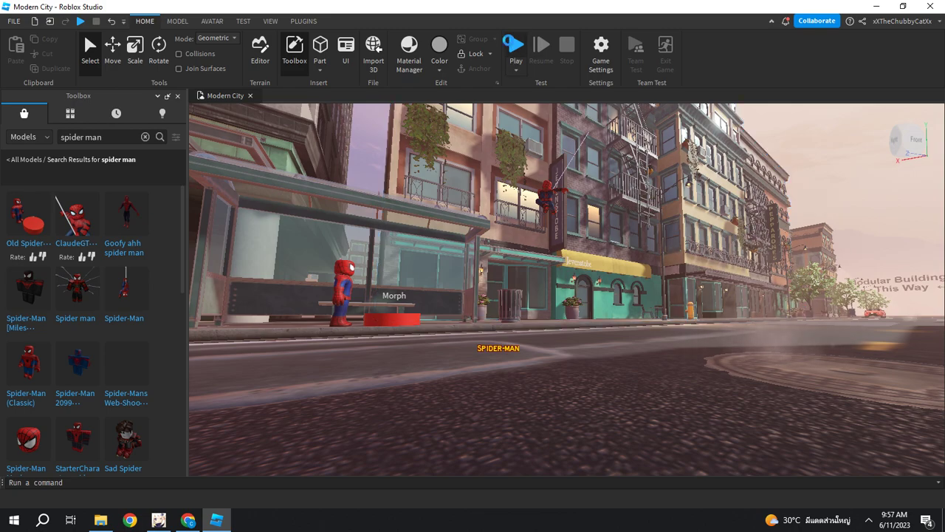
- Start a playtest and walk the character along the street to the Spider-Man morph pad at the bus shelter
left_click(509, 43)
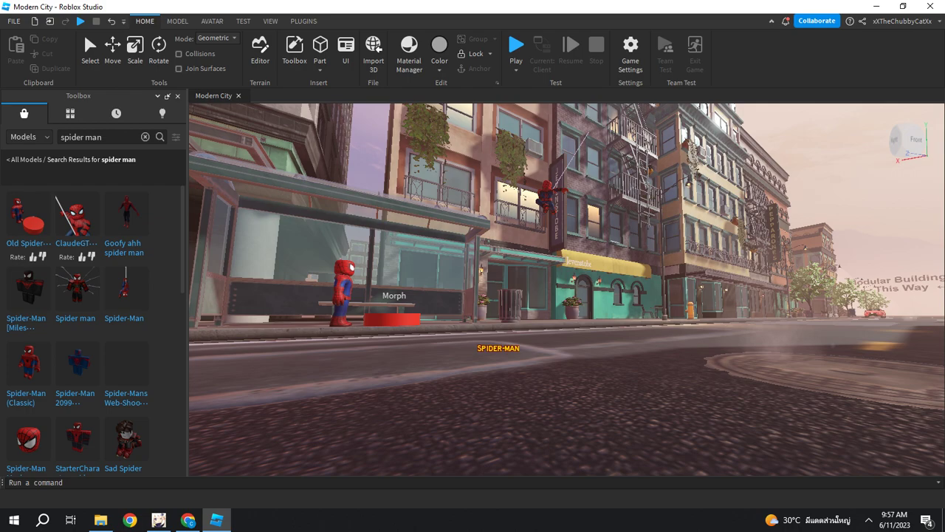
key("F5")
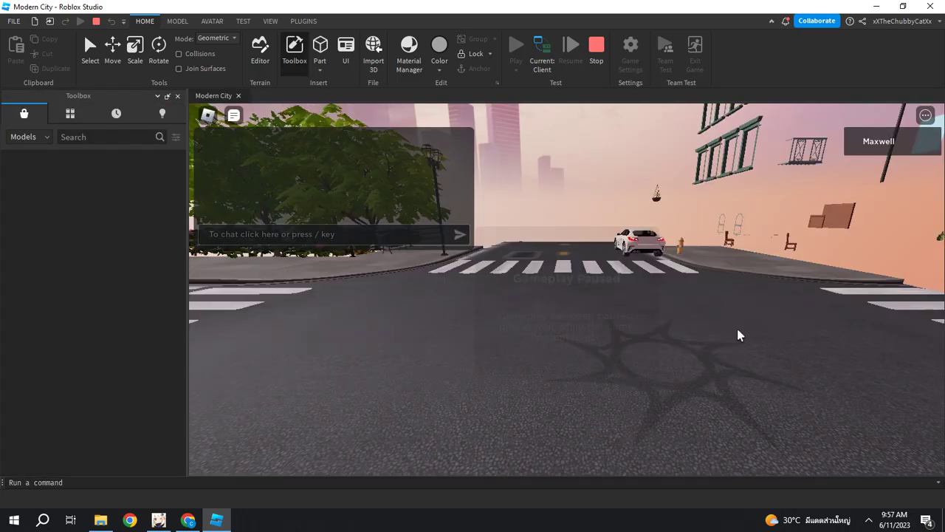
right_click_drag(679, 321, 680, 320)
key("w")
key("w")
key("space")
key("space")
key("space")
key("w")
key("w")
key("w")
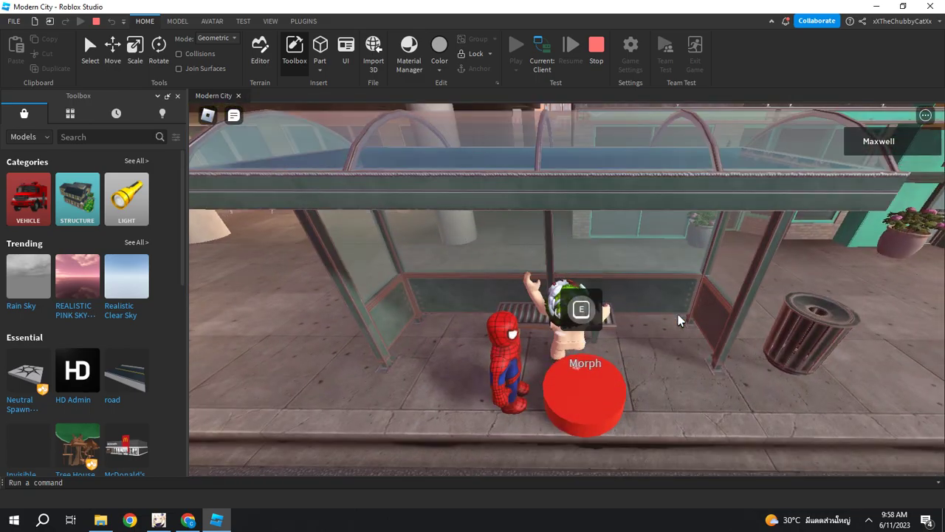
- Try out the morph pad around the bus shelter bench, stop the playtest and close the Game Settings dialog
key("w")
key("w")
key("s")
key("w")
right_click_drag(700, 339, 700, 338)
key("w")
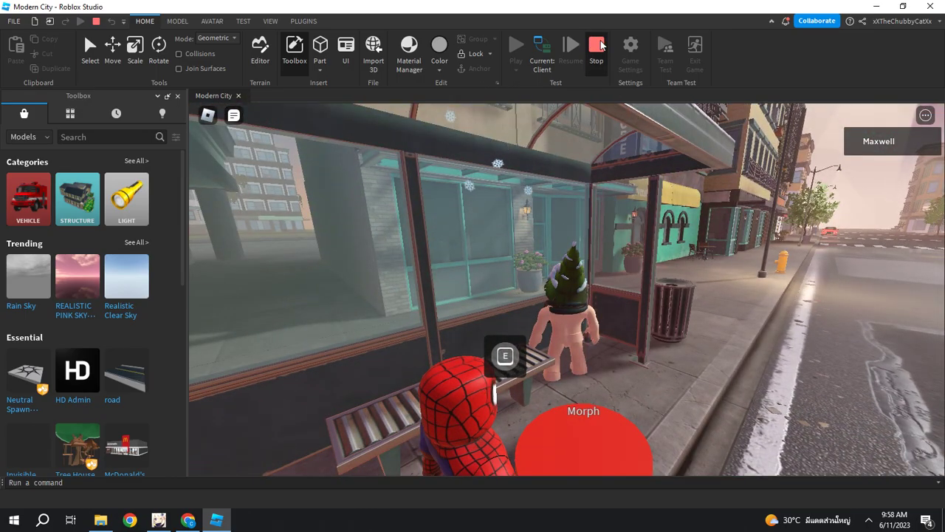
left_click(601, 46)
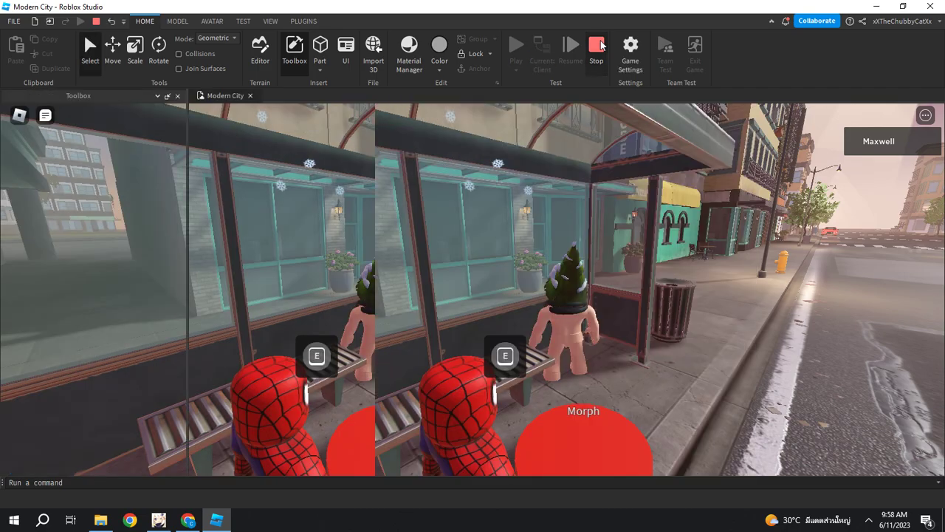
left_click(602, 46)
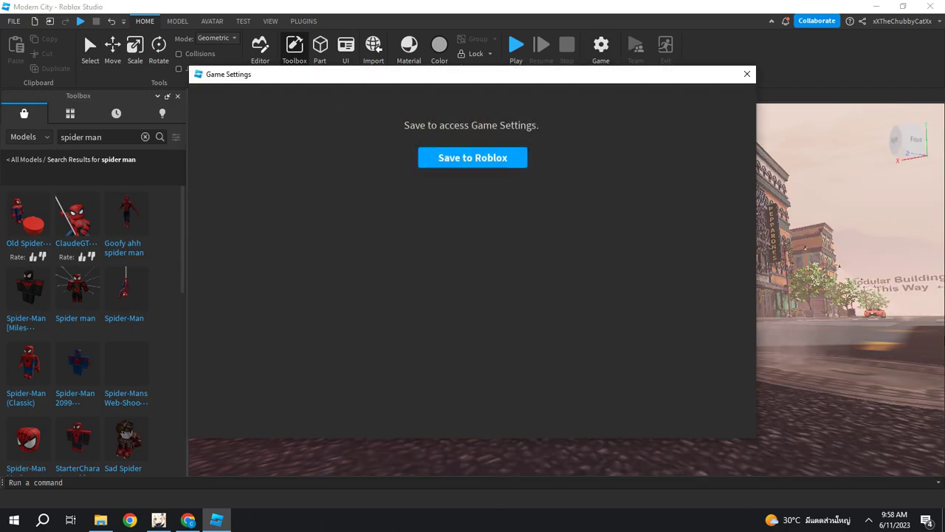
left_click(747, 74)
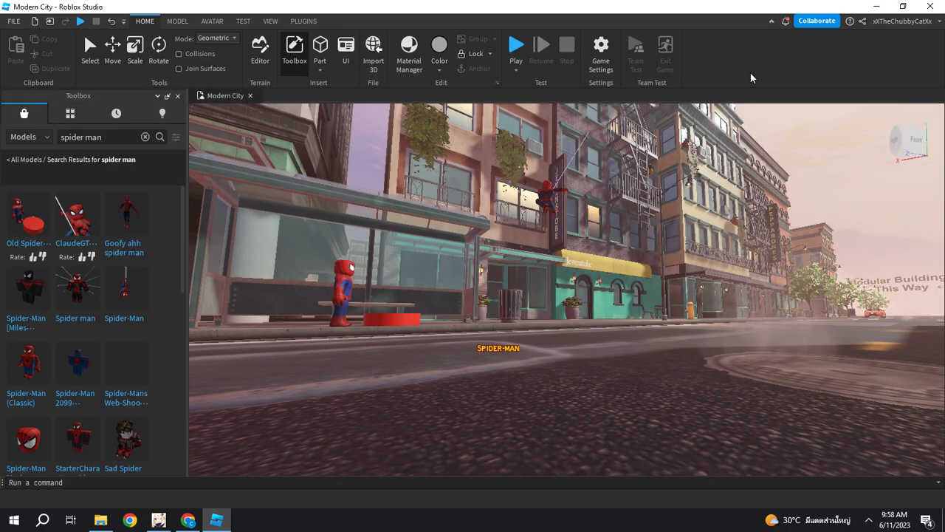
- Survey the street and the open paved ground around the Modular Building Kit sign outside the city
right_click_drag(718, 310, 705, 320)
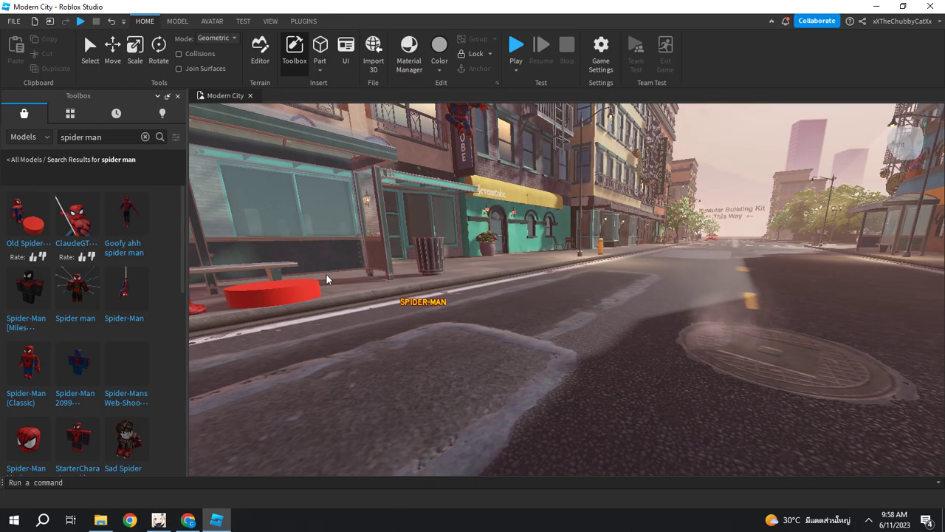
right_click_drag(339, 267, 389, 239)
key("w")
key("w")
key("w")
key("w")
right_click_drag(390, 240, 390, 240)
key("w")
key("w")
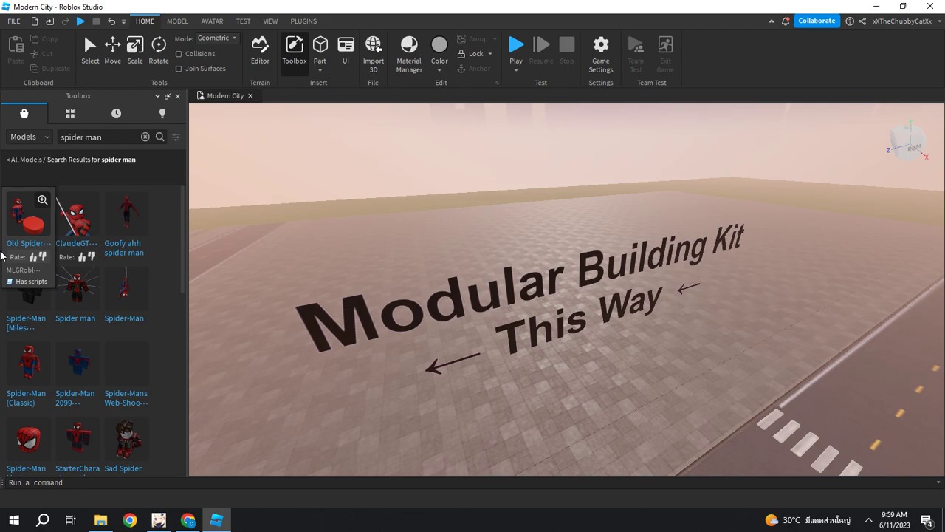
right_click_drag(889, 297, 892, 303)
key("w")
key("w")
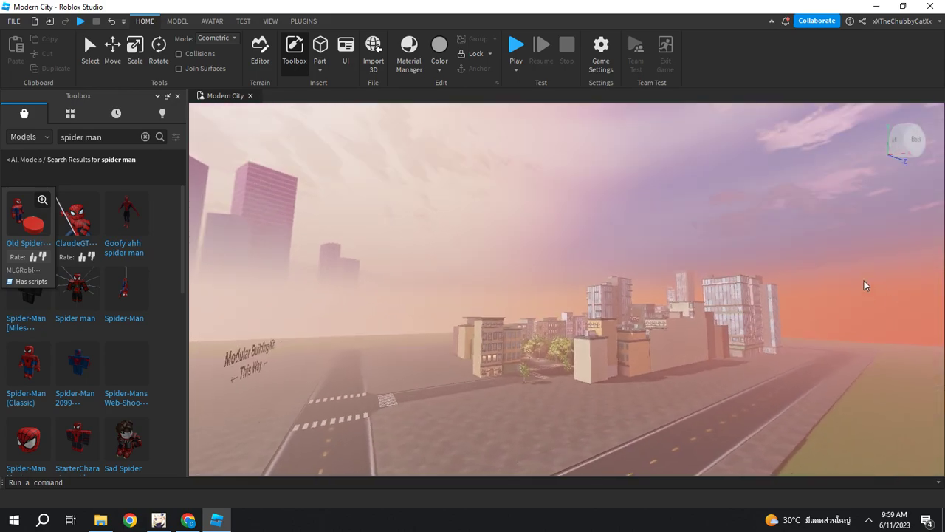
- Clear the Spider-Man search and insert the McDonald's Restaurant from the Structure category on the empty paved lot beside the apartment buildings
left_click(145, 136)
left_click(73, 194)
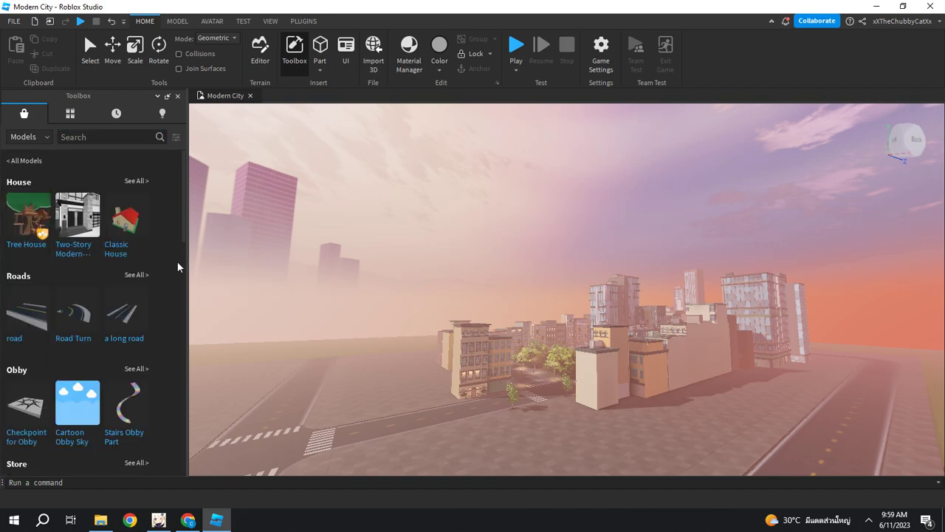
scroll(74, 236, "down", 4)
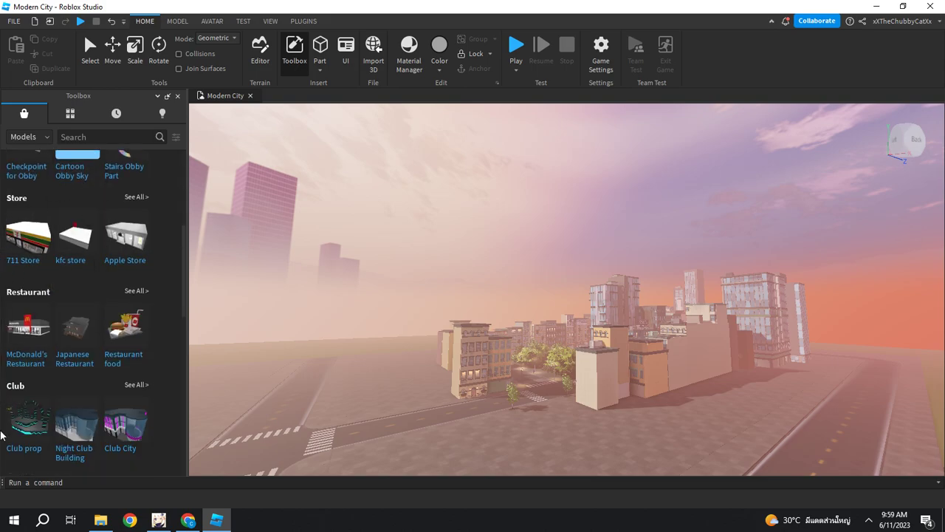
mouse_move(40, 319)
mouse_move(80, 319)
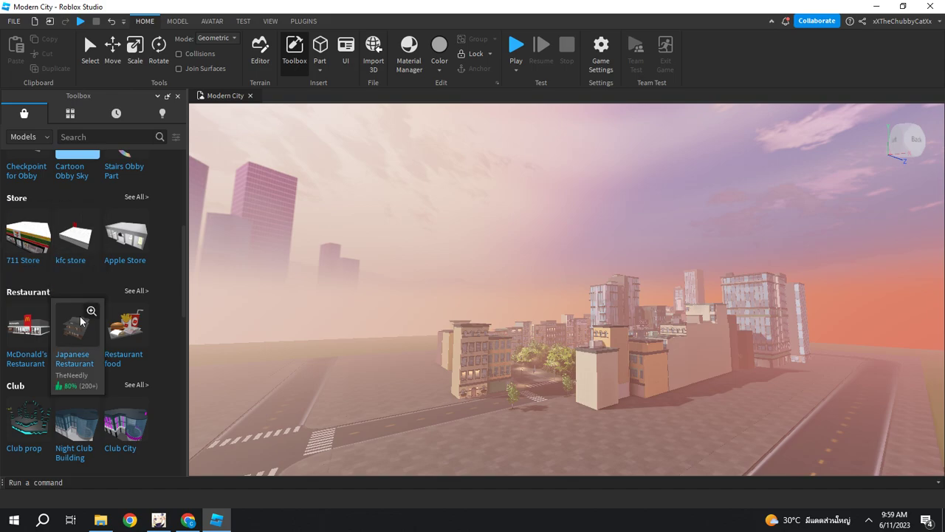
left_click_drag(36, 321, 220, 419)
left_click_drag(435, 447, 403, 399)
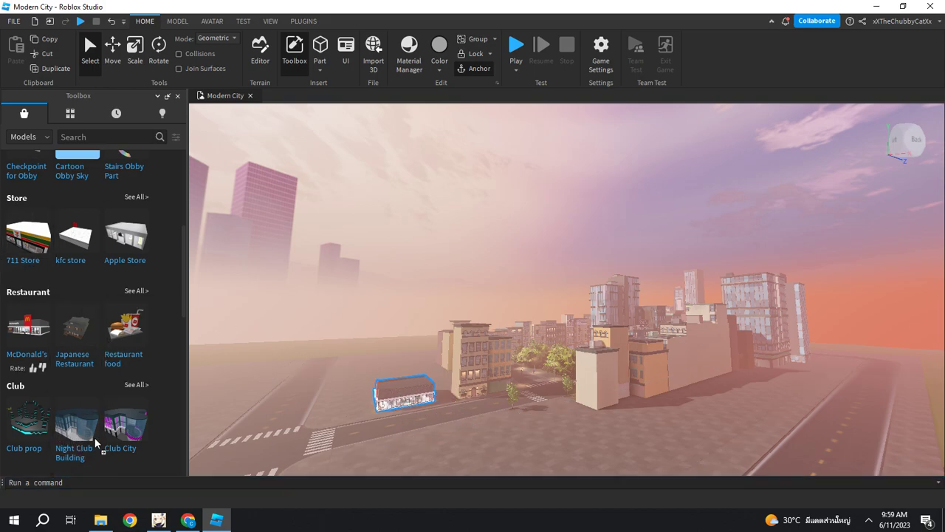
- Place the Night Club Building from the Club models on the open ground near the restaurant
left_click_drag(618, 456, 524, 450)
left_click(304, 307)
right_click_drag(304, 307, 313, 305)
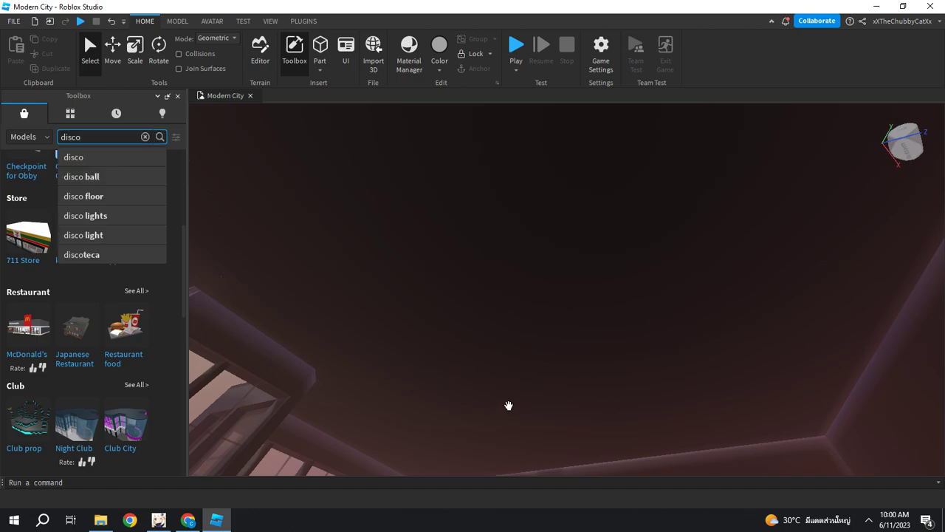
- Search the models for "disco ball" and attach the Disco Ball WORKING! model to the night club's ceiling
left_click(126, 176)
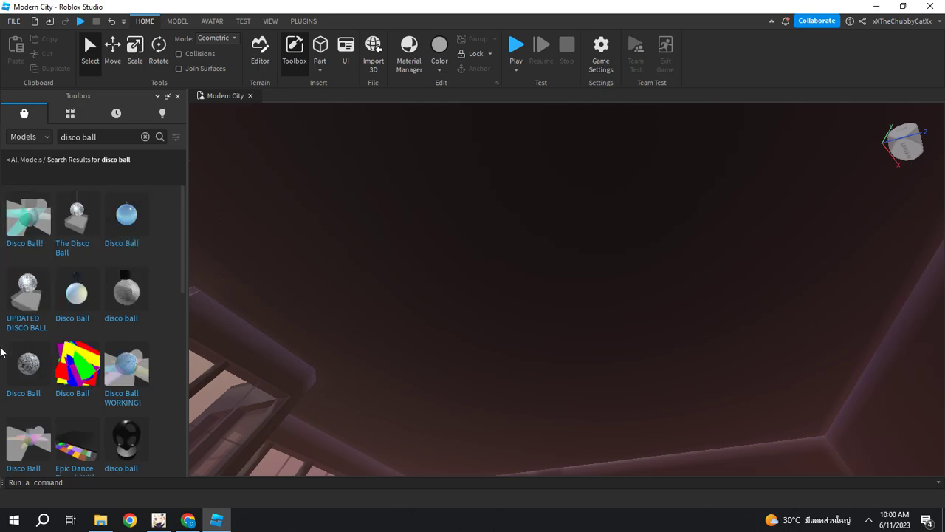
mouse_move(56, 228)
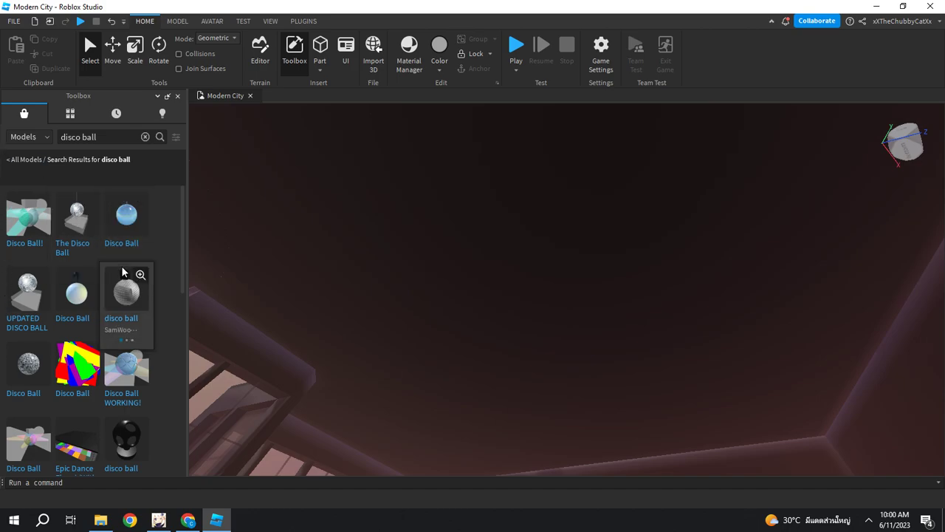
left_click(129, 398)
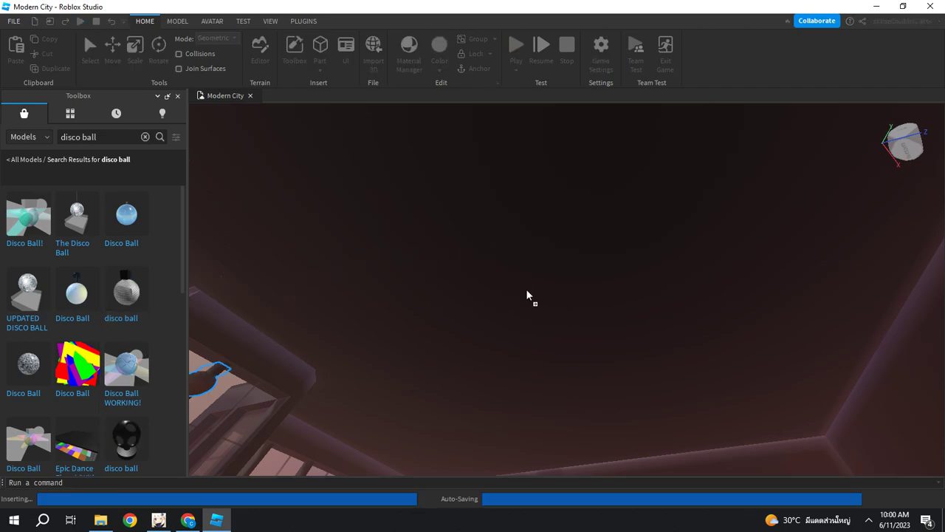
left_click_drag(521, 295, 515, 272)
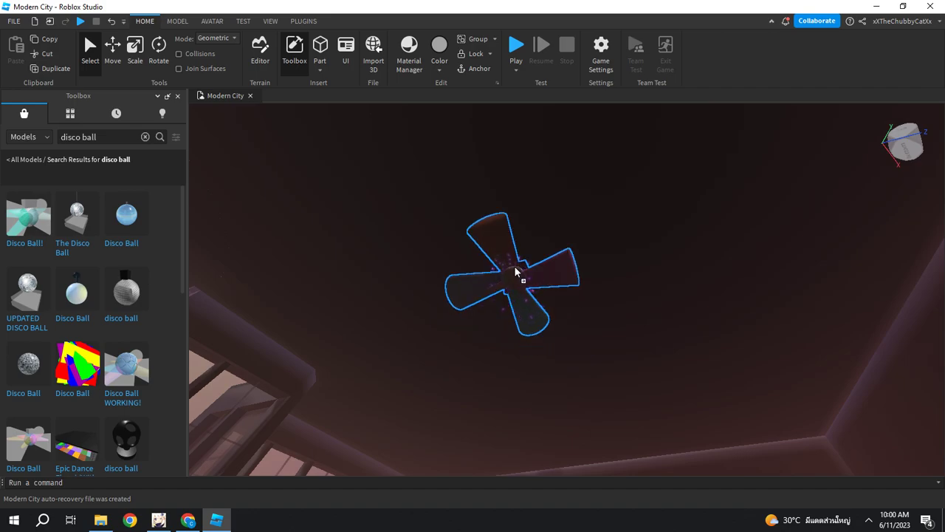
left_click(591, 227)
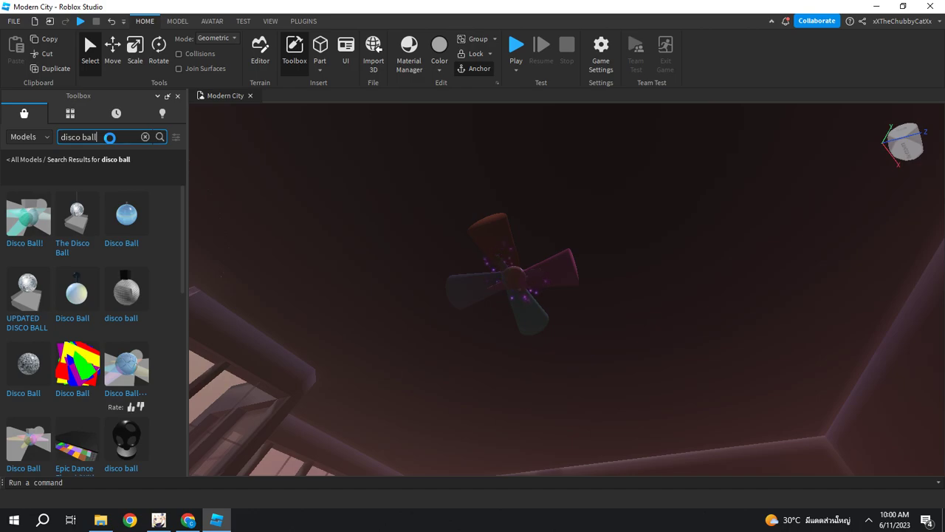
- Search the models for "party light" and place the professional party lights on the floor in the far corner of the night club
key("BackSpace")
key("BackSpace")
key("BackSpace")
key("BackSpace")
key("BackSpace")
key("BackSpace")
key("BackSpace")
key("BackSpace")
key("BackSpace")
key("BackSpace")
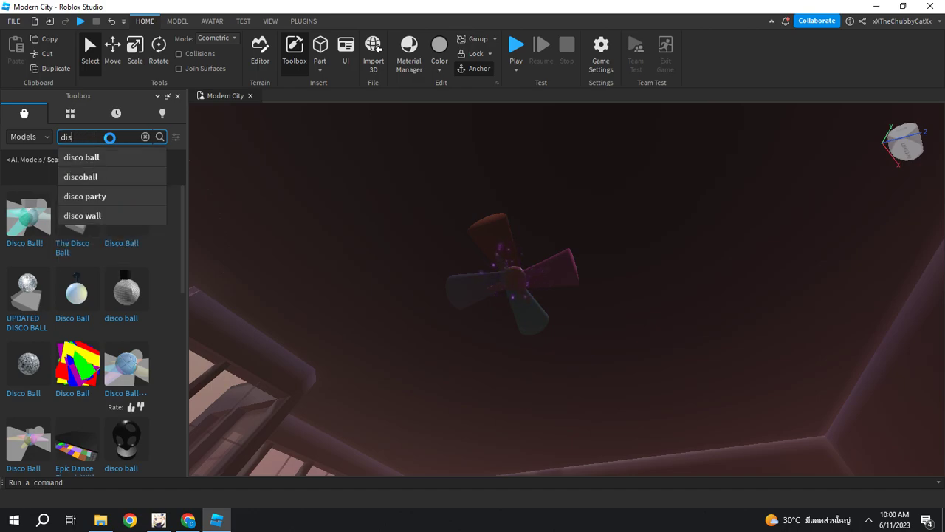
type("p")
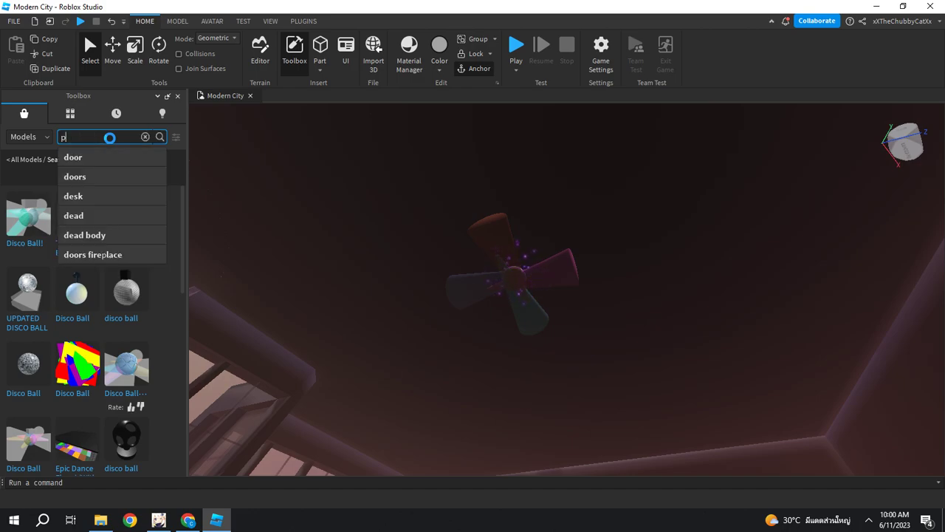
type("arty")
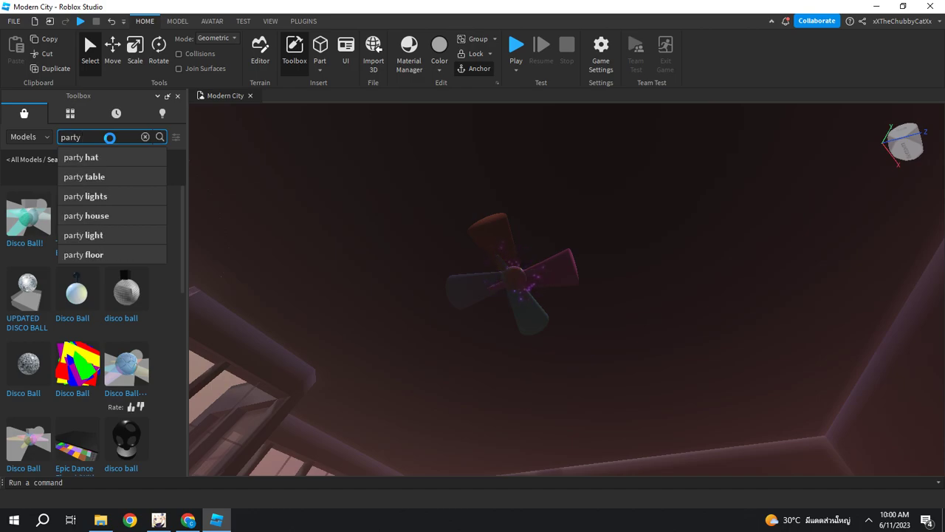
left_click(134, 235)
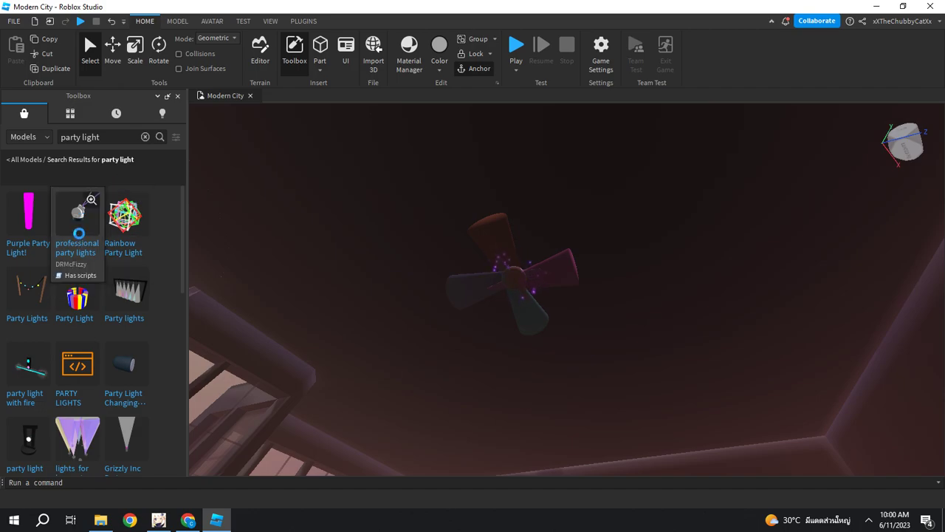
left_click_drag(237, 387, 821, 386)
right_click_drag(783, 417, 802, 266)
left_click_drag(771, 151, 710, 393)
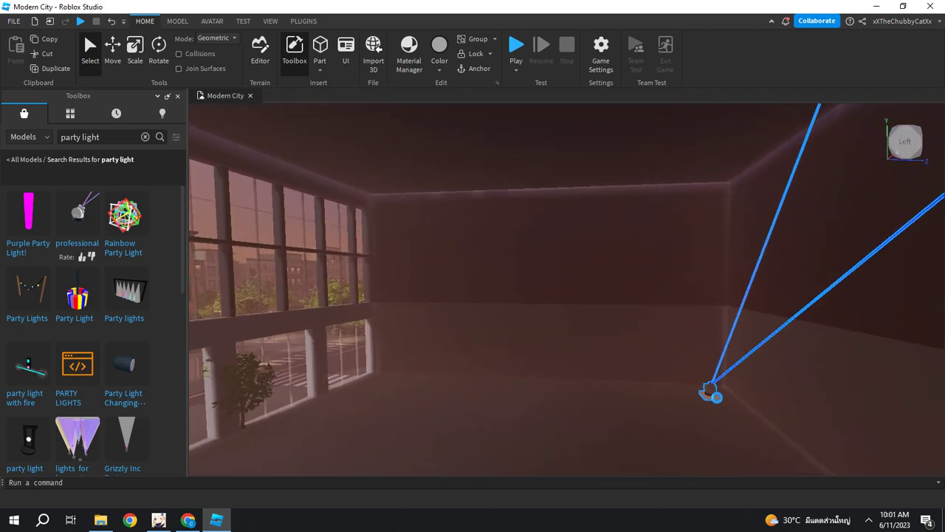
left_click(691, 406)
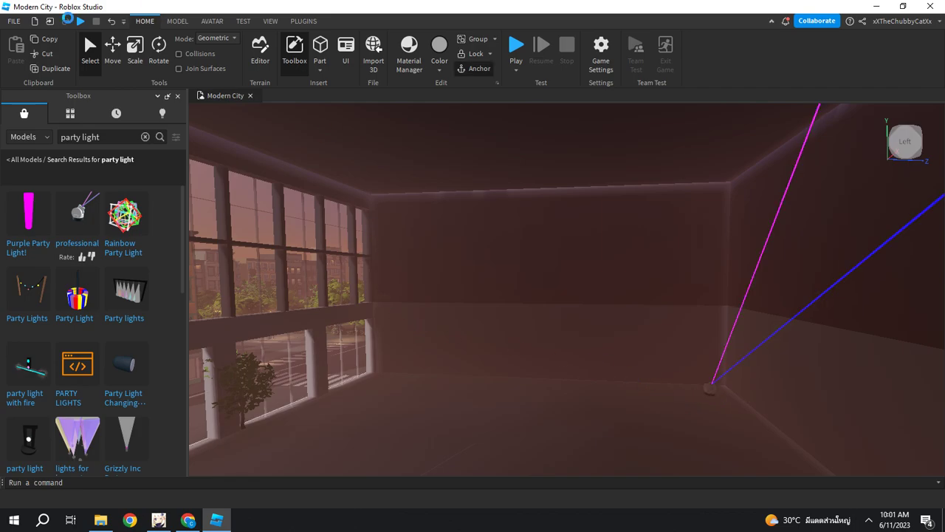
- Add the color-changing Party Light high on the back wall near the windows and the Grizzly Inc light on the floor below it
left_click(139, 379)
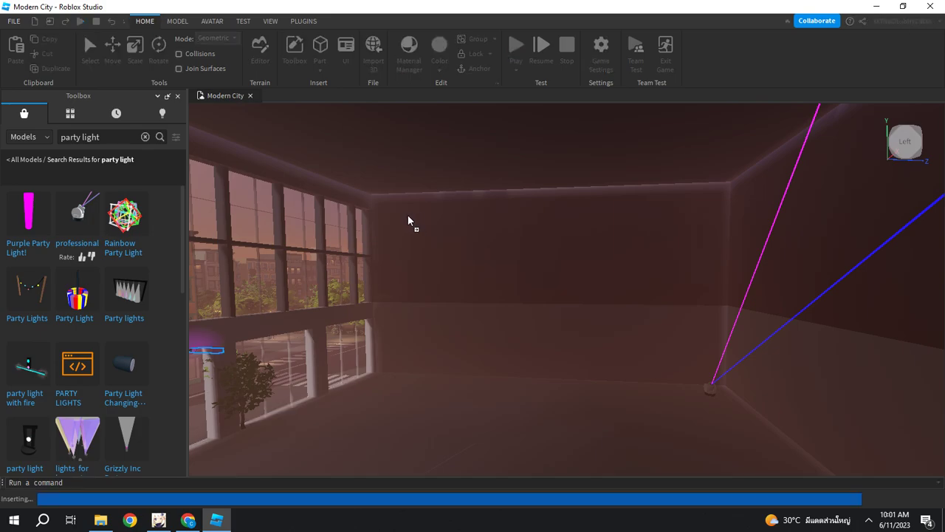
left_click(385, 210)
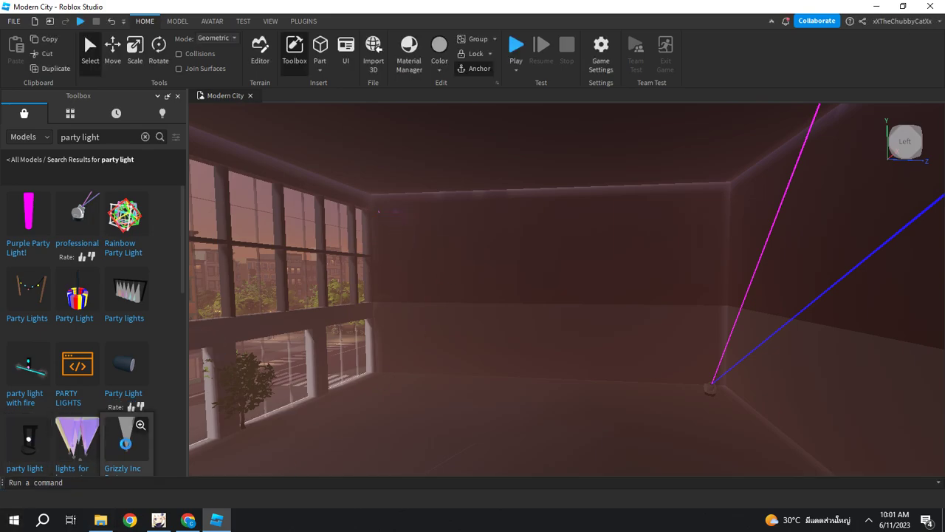
left_click(393, 384)
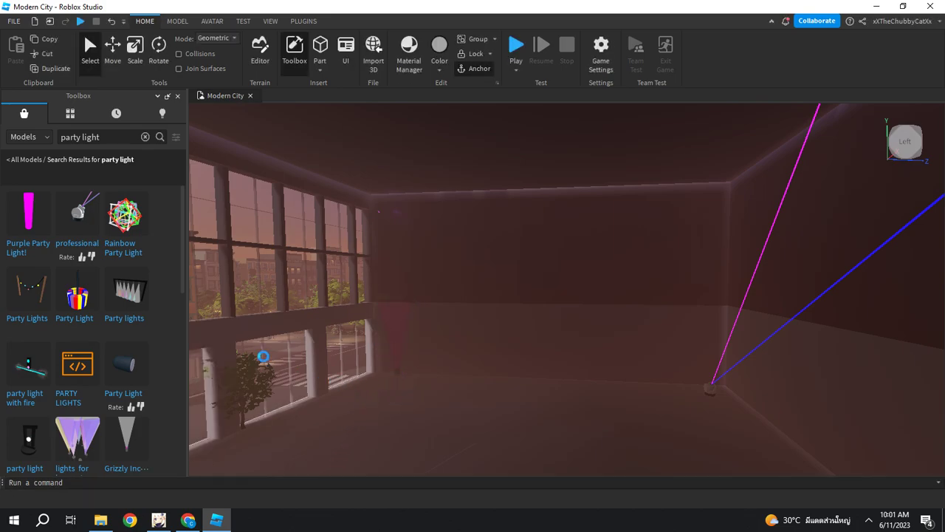
- Place the Rainbow Party Light on the night club's ceiling and move it right next to the disco ball
scroll(285, 348, "down", 1)
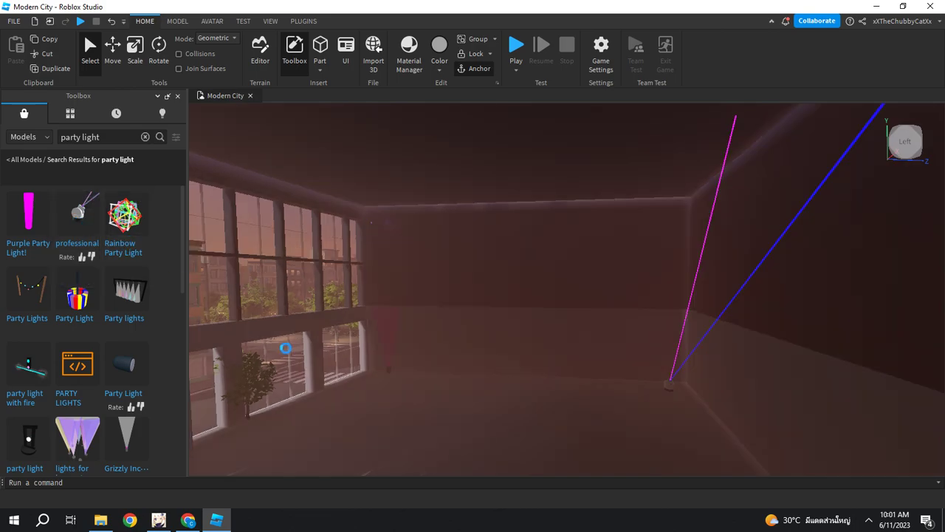
left_click_drag(102, 248, 149, 245)
left_click_drag(489, 355, 447, 65)
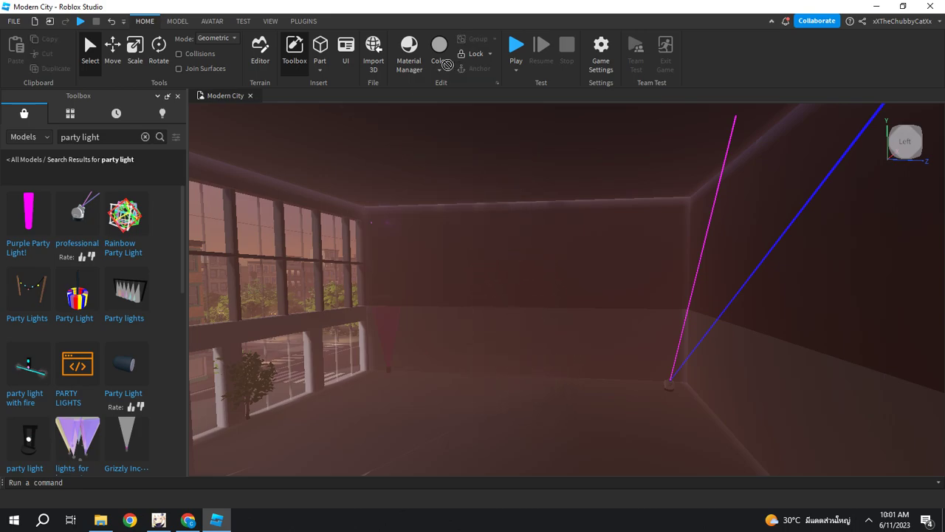
left_click_drag(432, 121, 443, 148)
right_click_drag(502, 236, 496, 271)
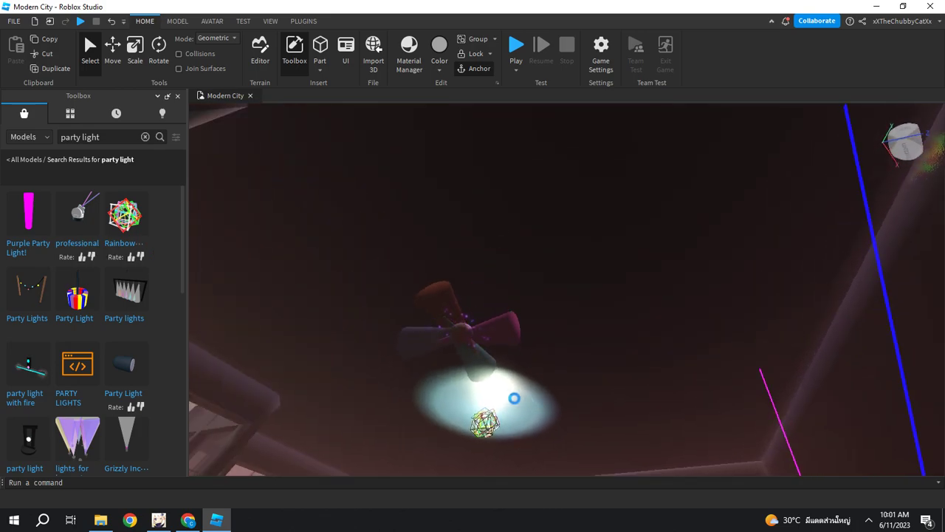
left_click_drag(484, 422, 447, 361)
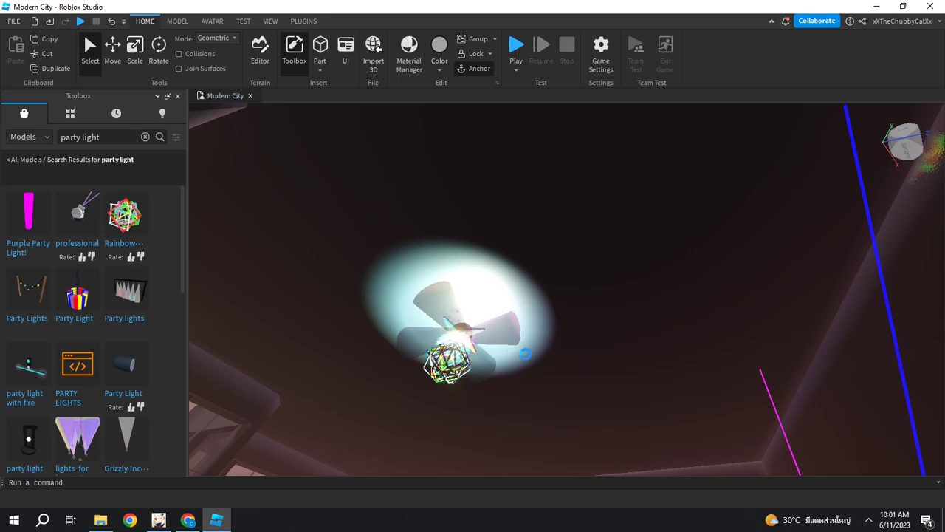
- Search the models for "dance floor" and lay two multicolored Dance Floors edge to edge with a glowing pink-and-blue one beside them
right_click_drag(531, 373, 528, 380)
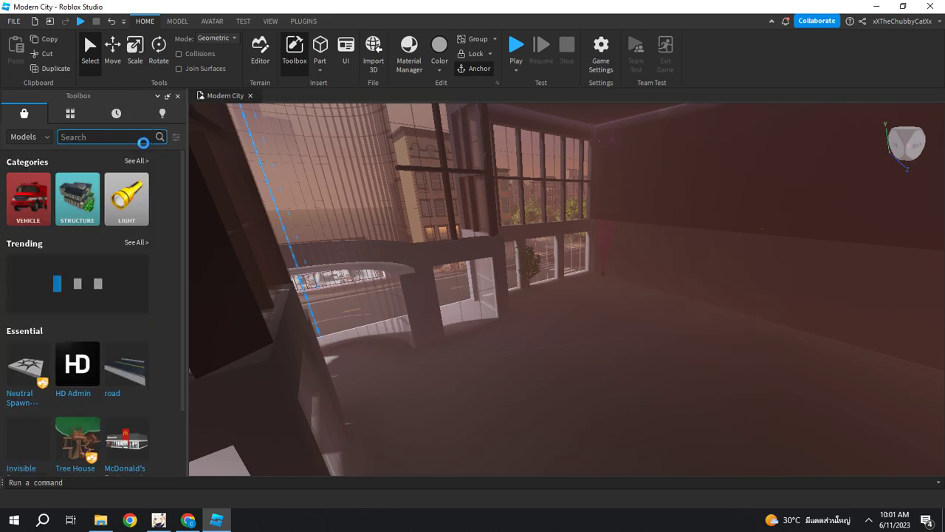
type("da")
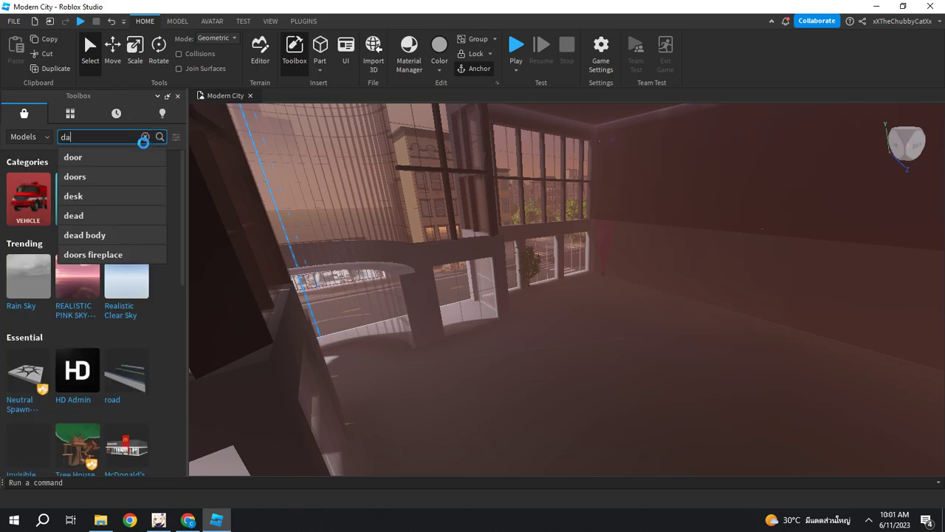
type("nce")
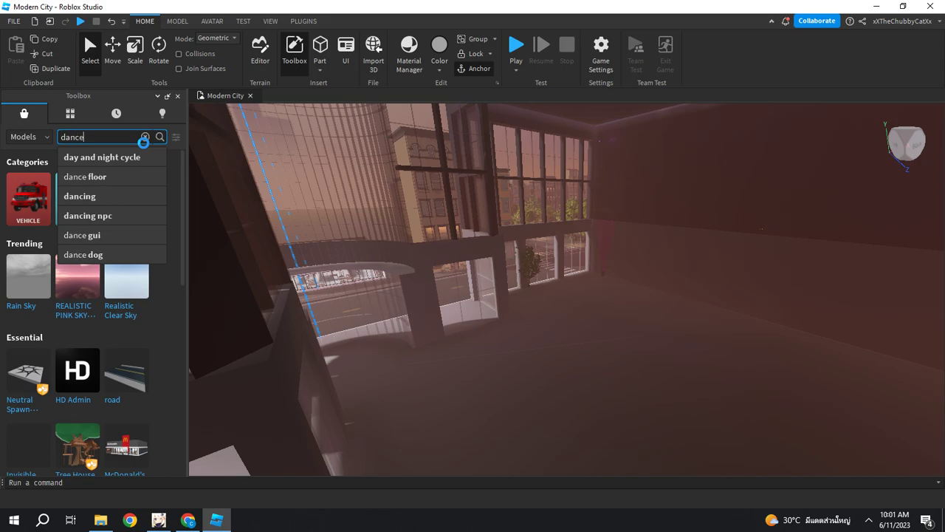
left_click(142, 158)
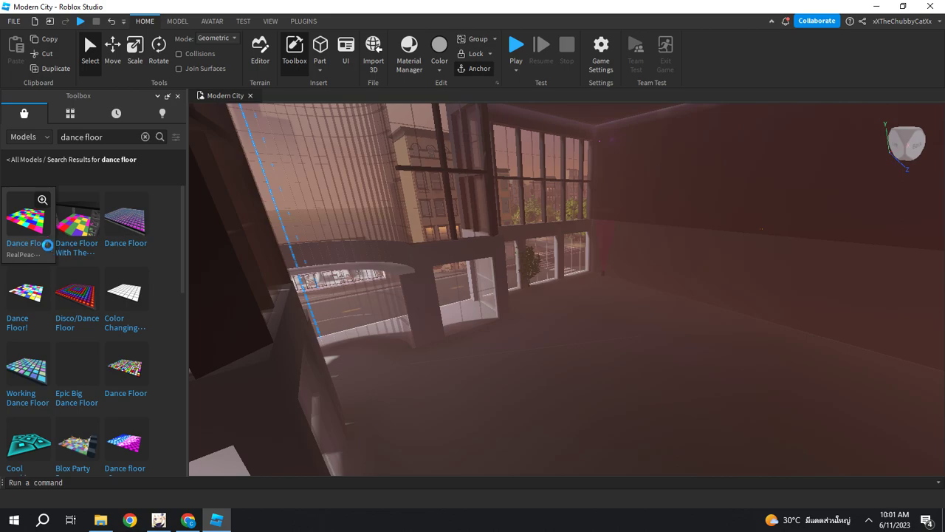
left_click_drag(37, 240, 154, 298)
left_click_drag(348, 410, 595, 331)
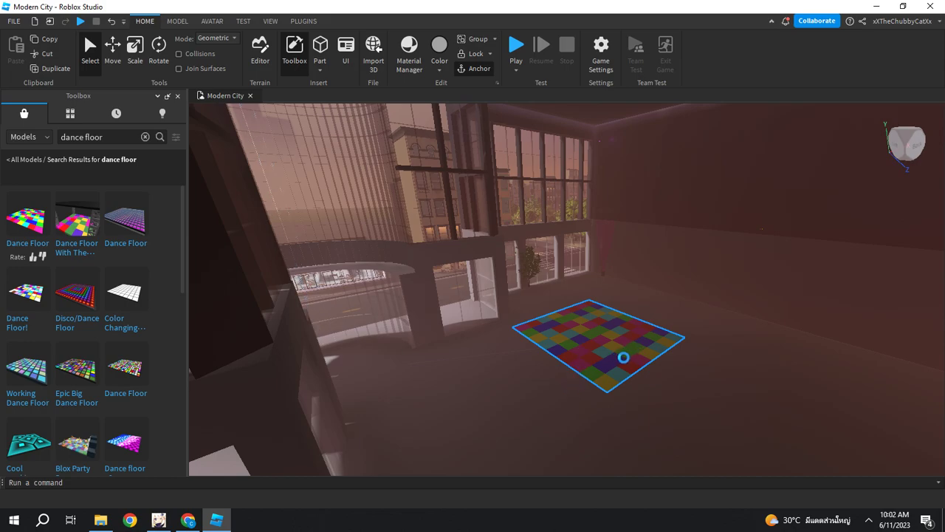
left_click(696, 368)
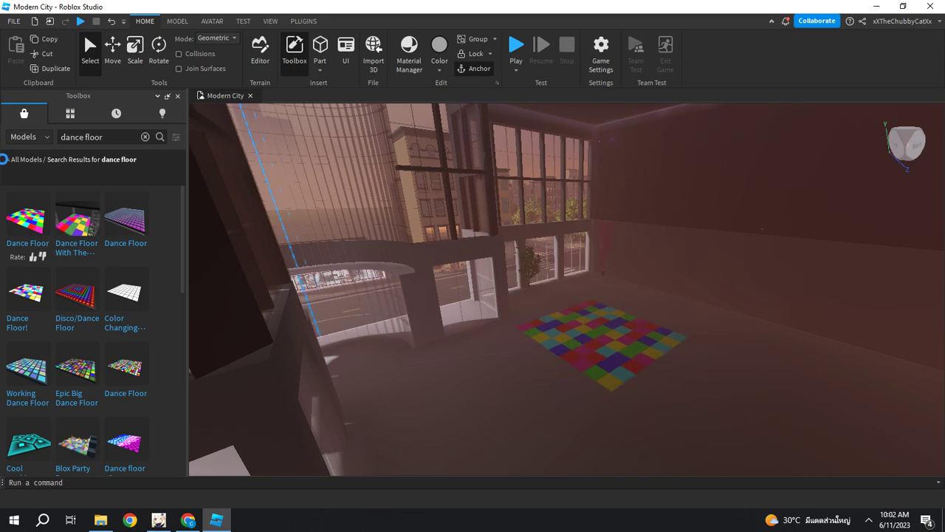
left_click_drag(503, 406, 489, 382)
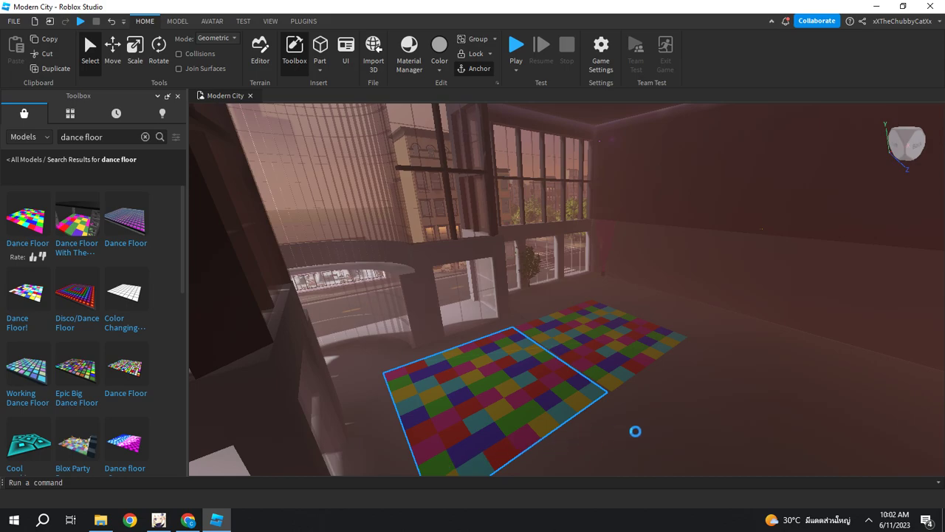
left_click_drag(113, 440, 732, 416)
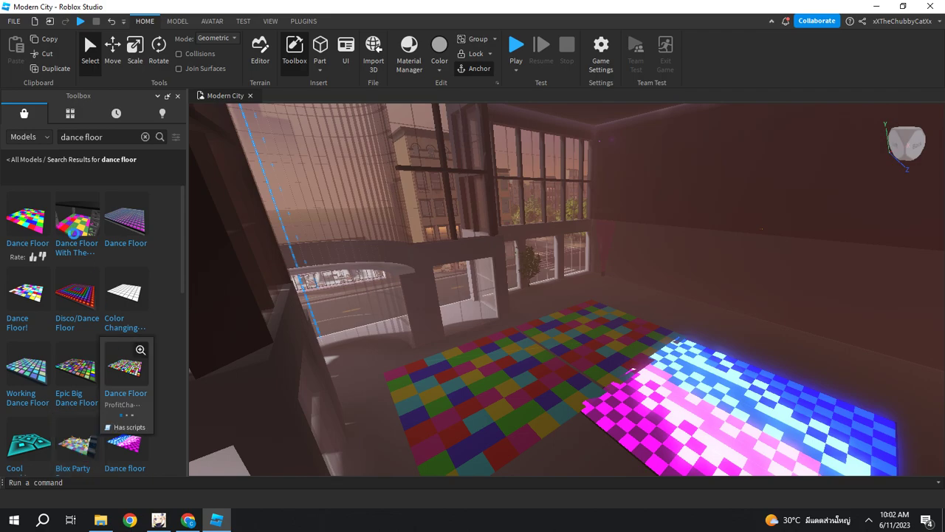
- Search the models for "fog machine" and place the Fog Machine PRO and a Fog Machine on the club floor around the dance floors
left_click(144, 137)
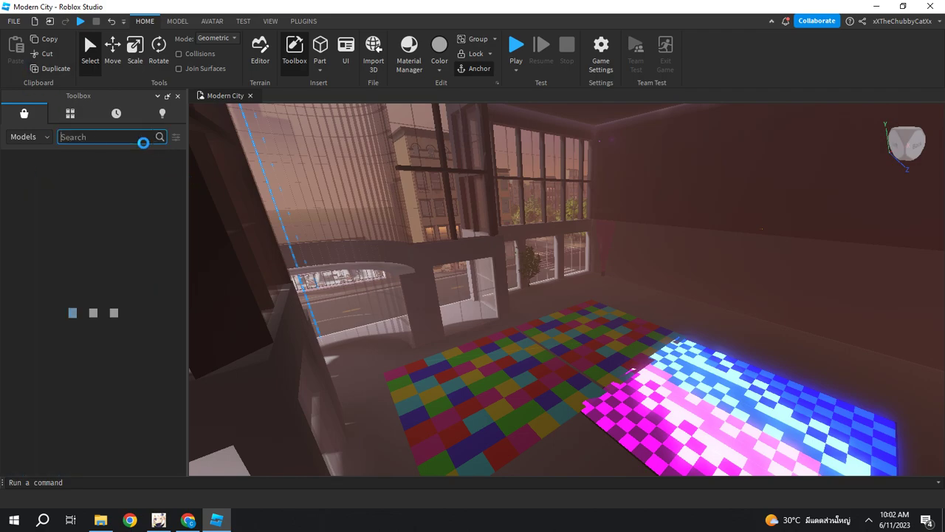
type("f")
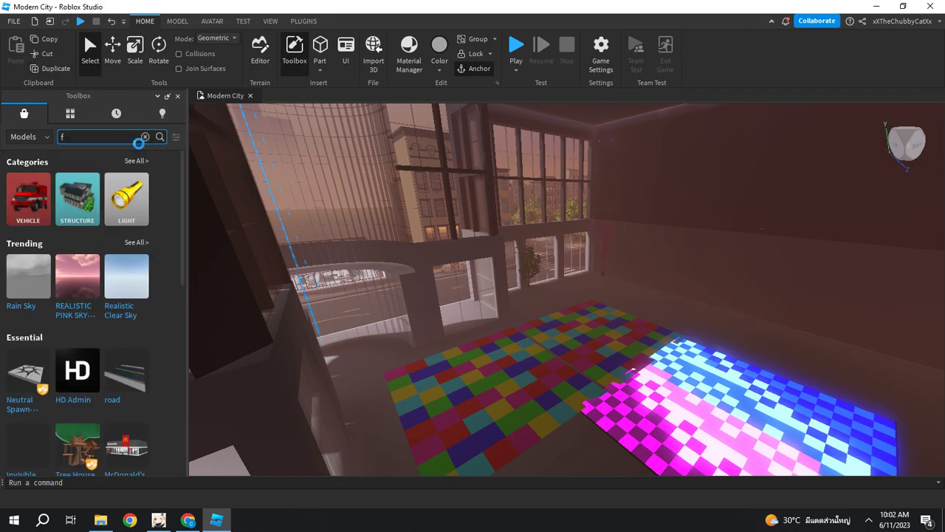
type("og")
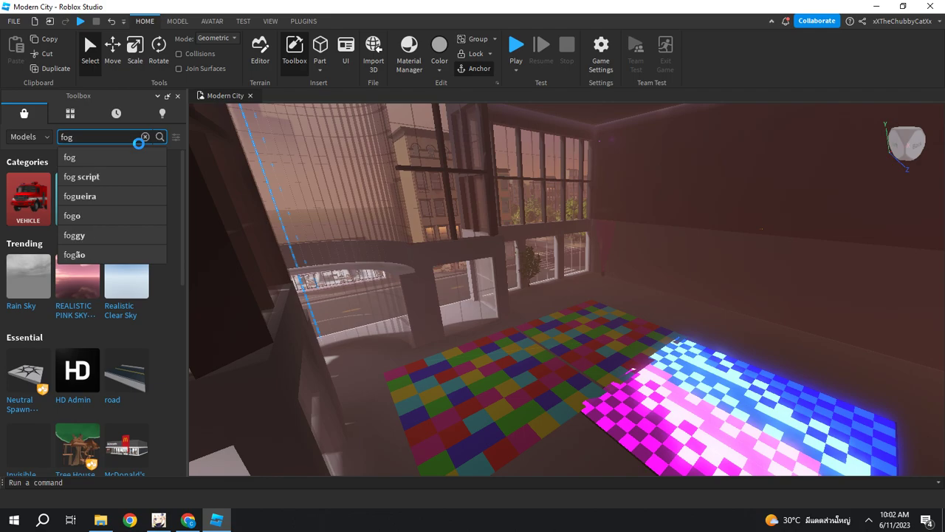
type(" m")
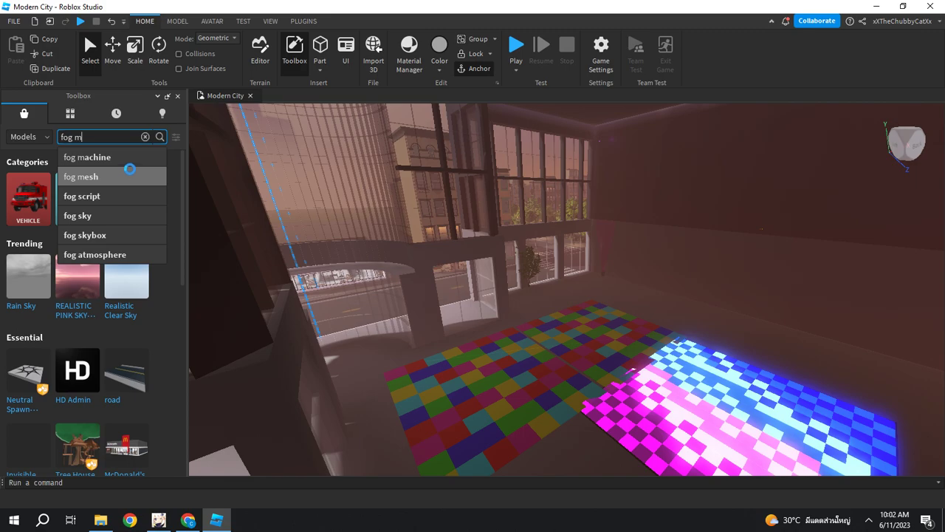
left_click(134, 157)
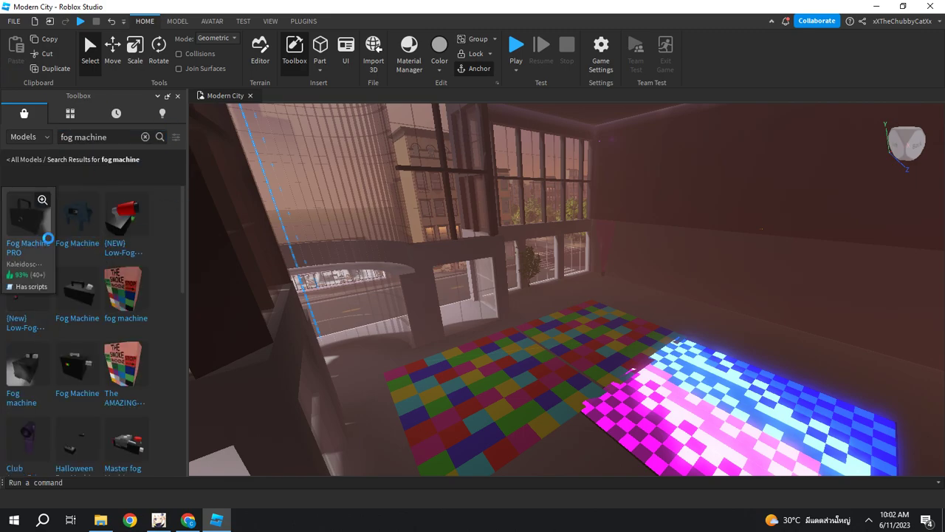
left_click_drag(14, 230, 653, 300)
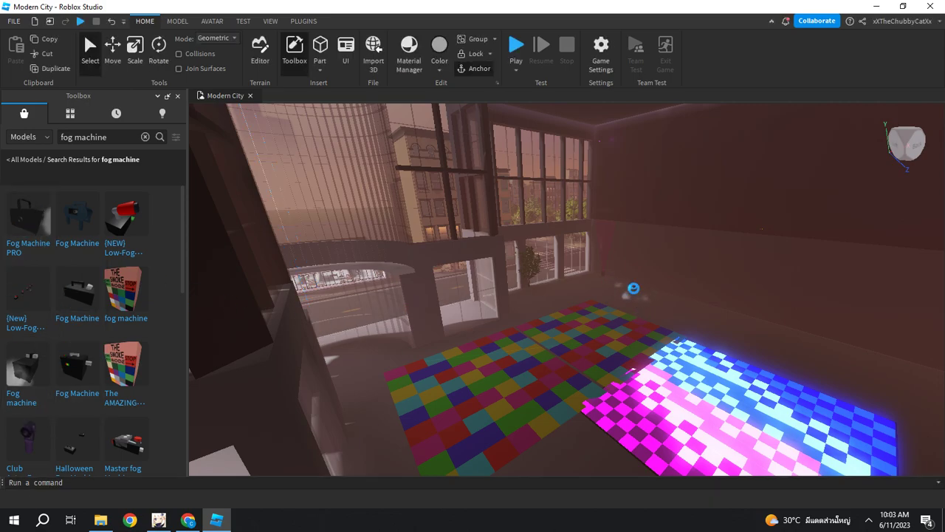
left_click_drag(84, 221, 489, 399)
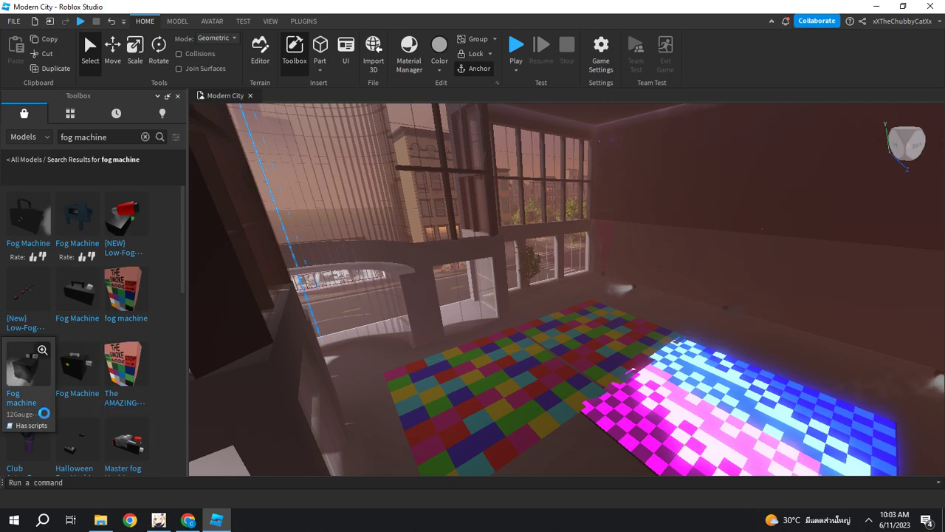
- Replace the model search with "danceing npc" to find dancer characters for the night club
left_click(143, 139)
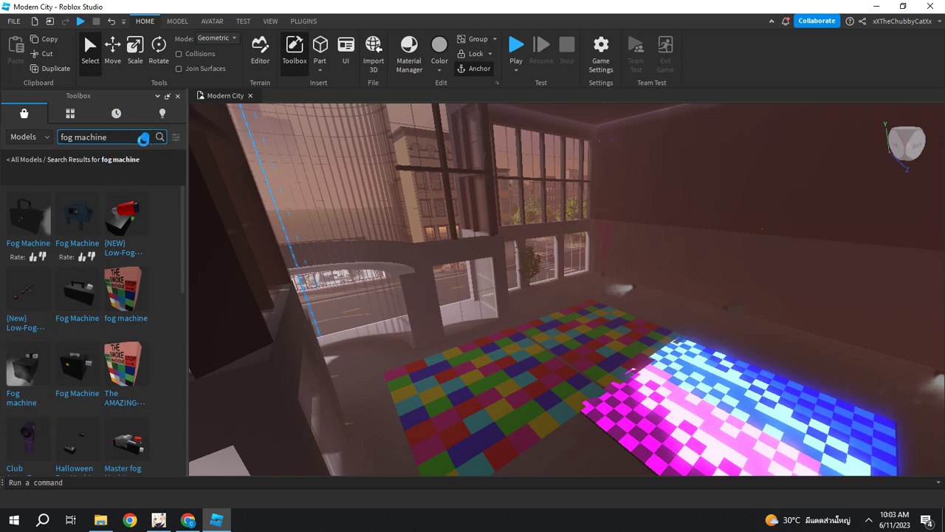
left_click(144, 138)
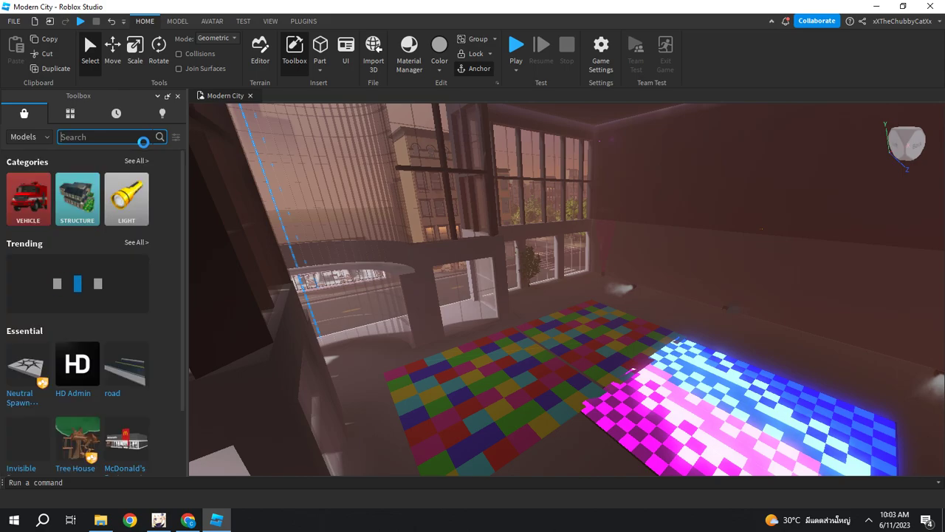
type("d")
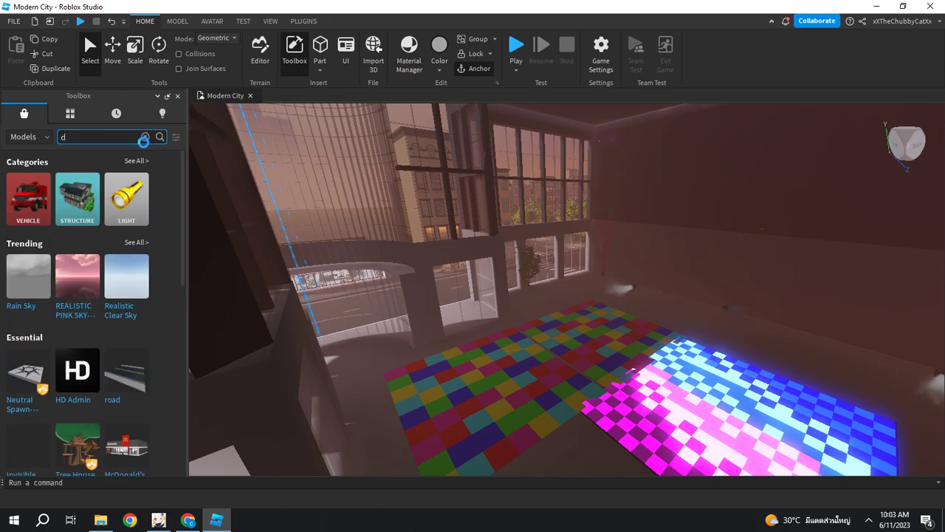
type("ancei")
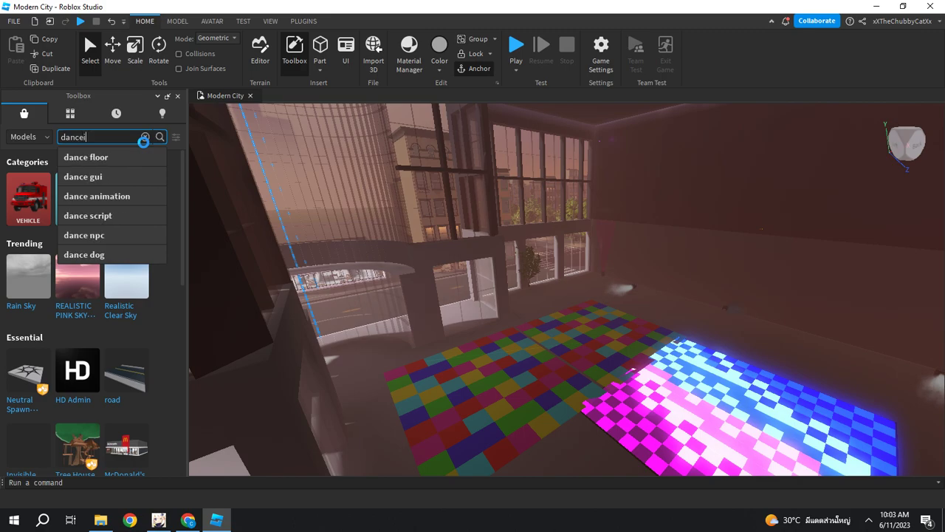
type("ng")
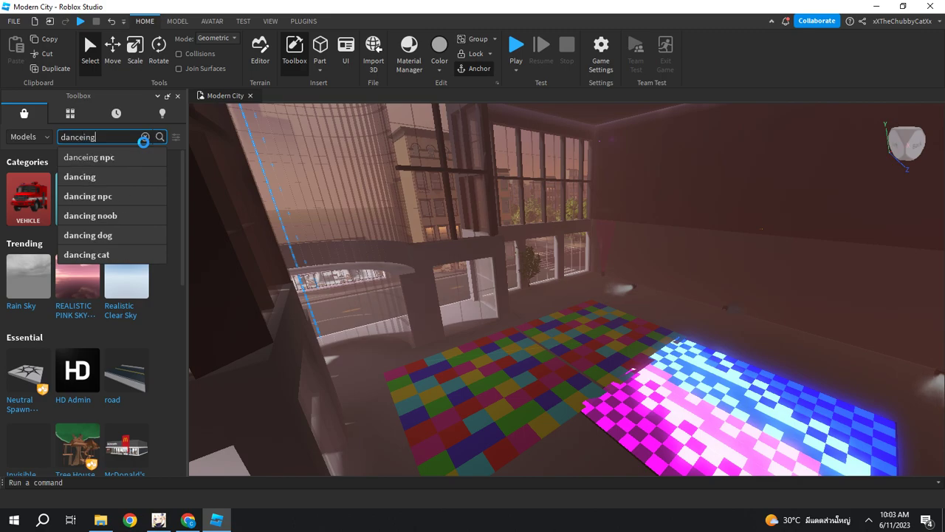
left_click(111, 154)
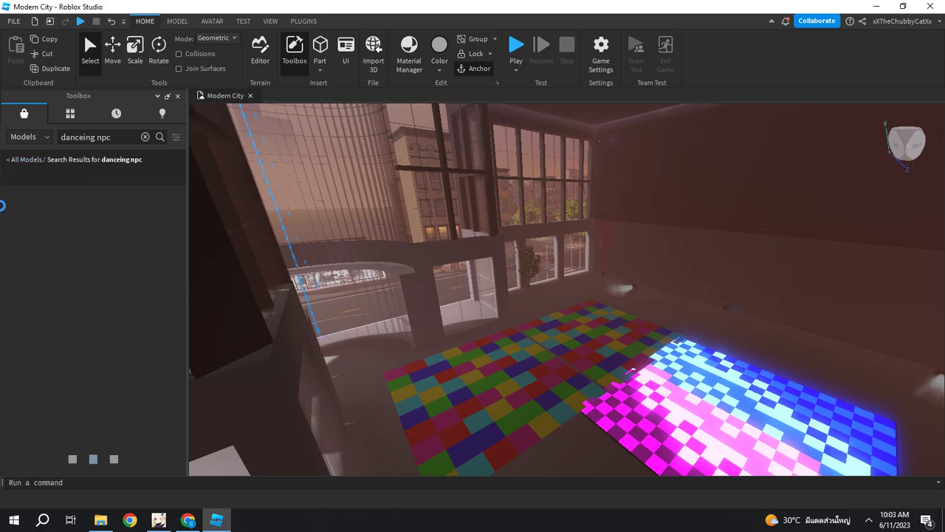
mouse_move(30, 252)
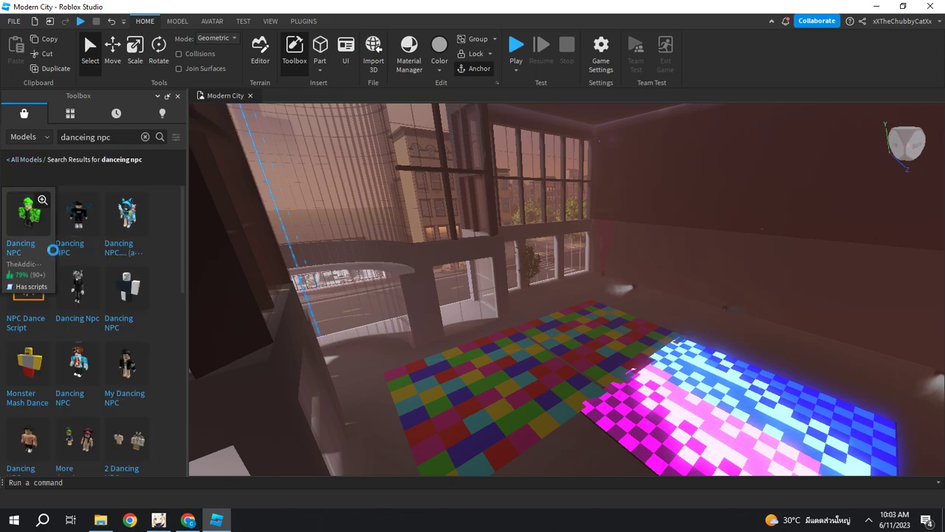
- Place a green Dancing NPC and a dark-clothed Dancing Npc on the night club's multicolored dance floors
left_click_drag(54, 249, 572, 364)
mouse_move(113, 391)
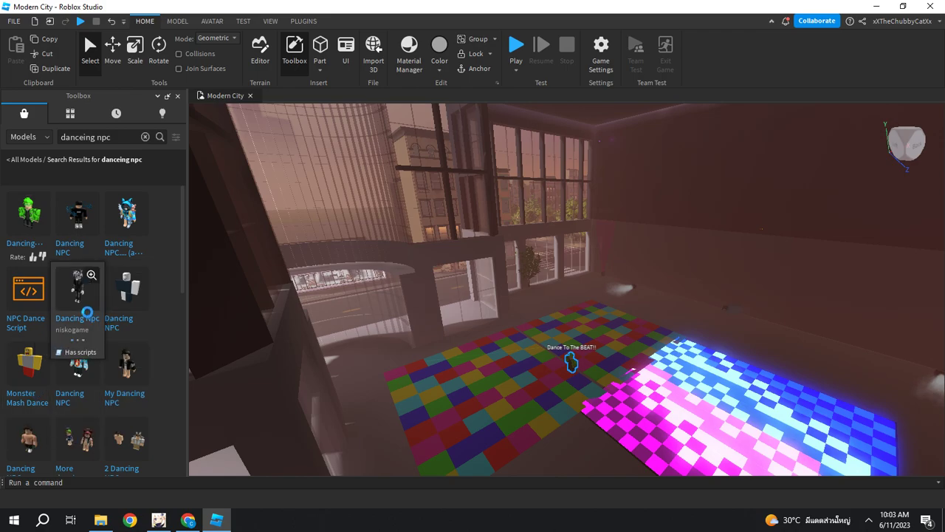
left_click_drag(374, 385, 461, 381)
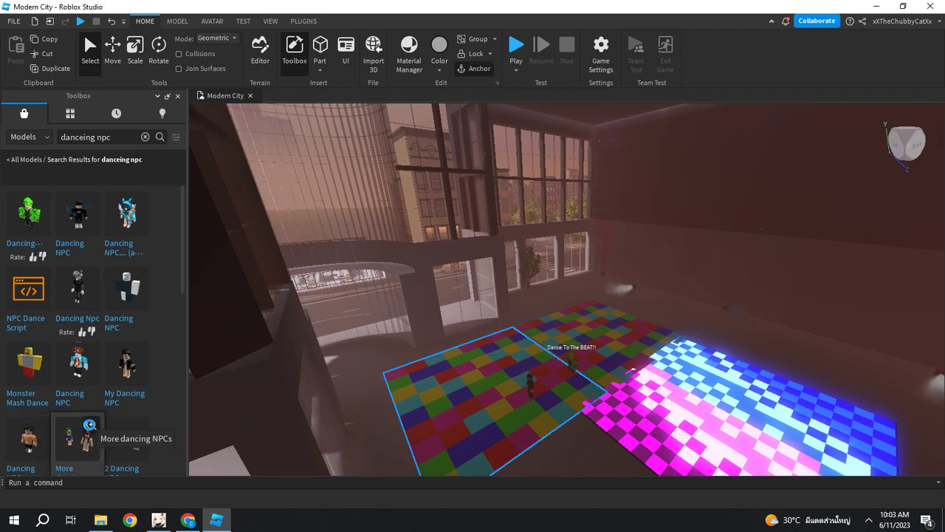
- Place the Npc Dance/Baby dancers in the middle of the glowing dance floor and the Dancing npc pack by the wall beside it
scroll(87, 426, "down", 3)
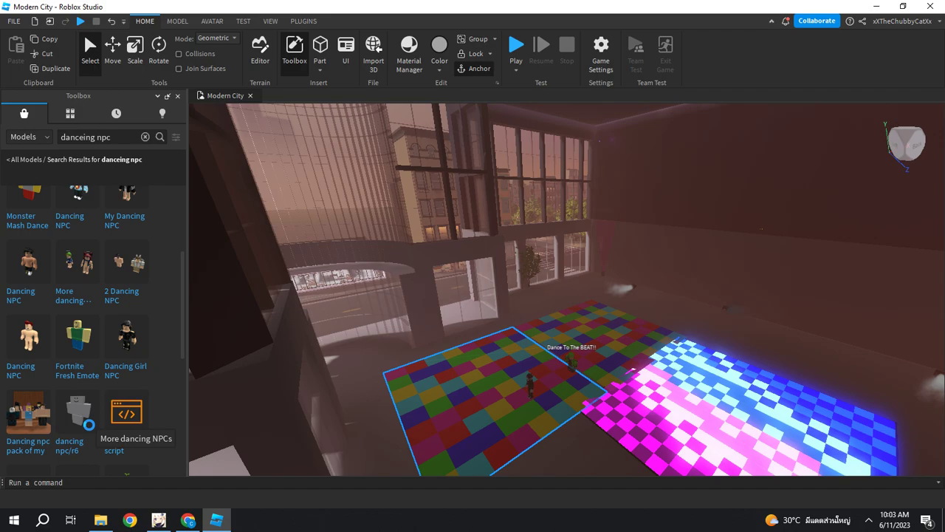
scroll(88, 426, "down", 3)
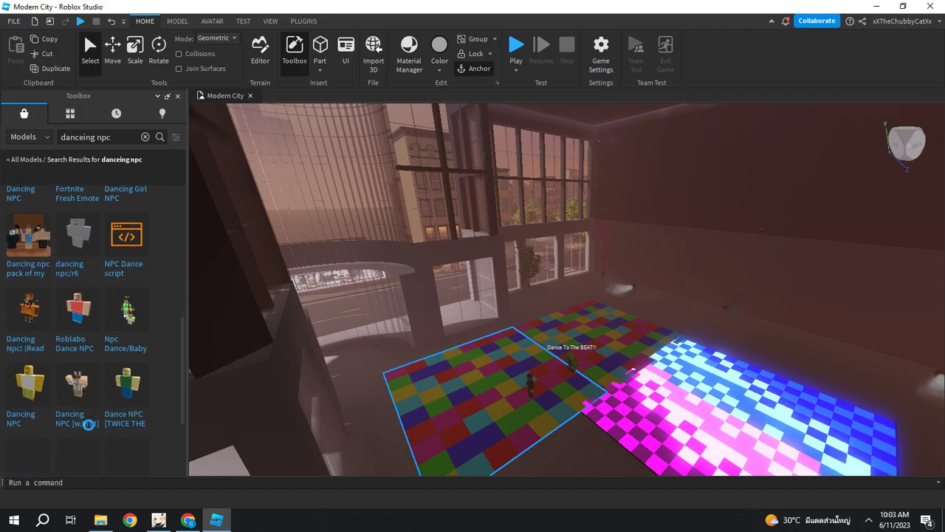
left_click_drag(17, 259, 944, 467)
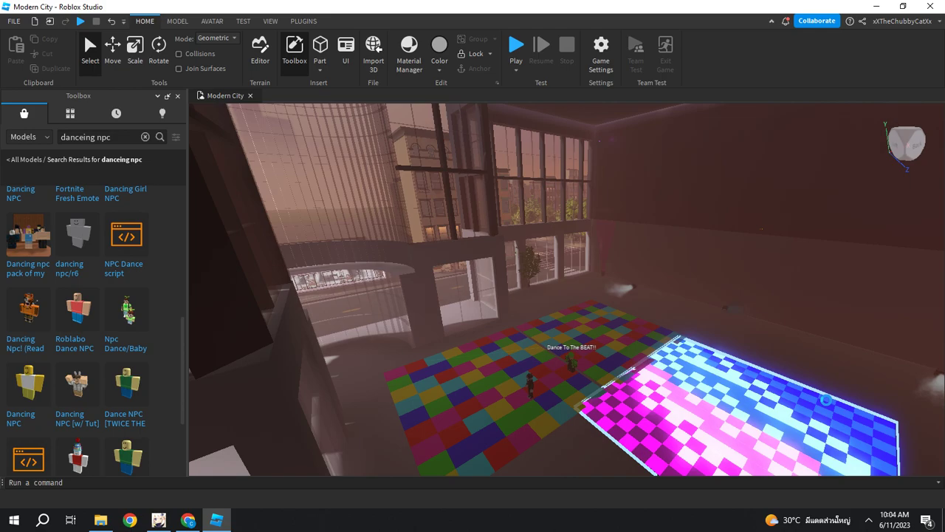
right_click_drag(824, 400, 827, 400)
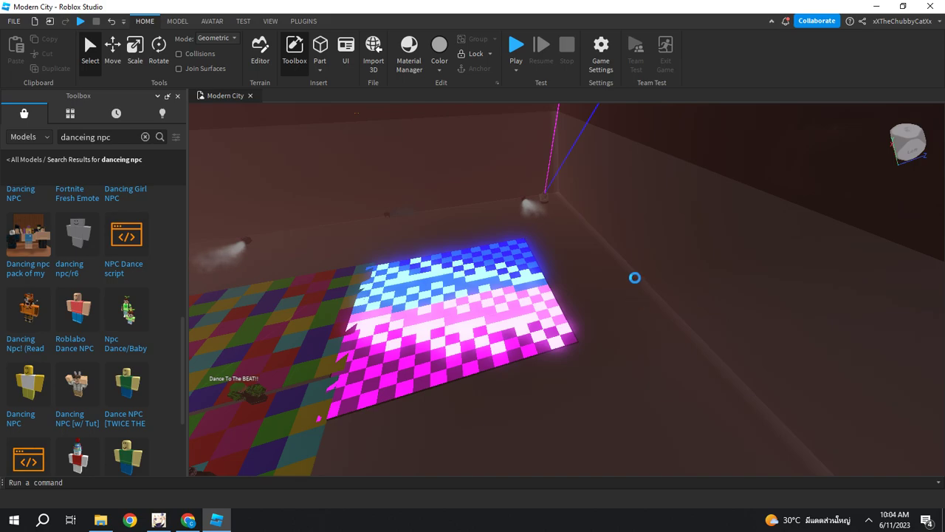
mouse_move(137, 319)
left_click_drag(136, 319, 326, 326)
left_click_drag(462, 332, 452, 315)
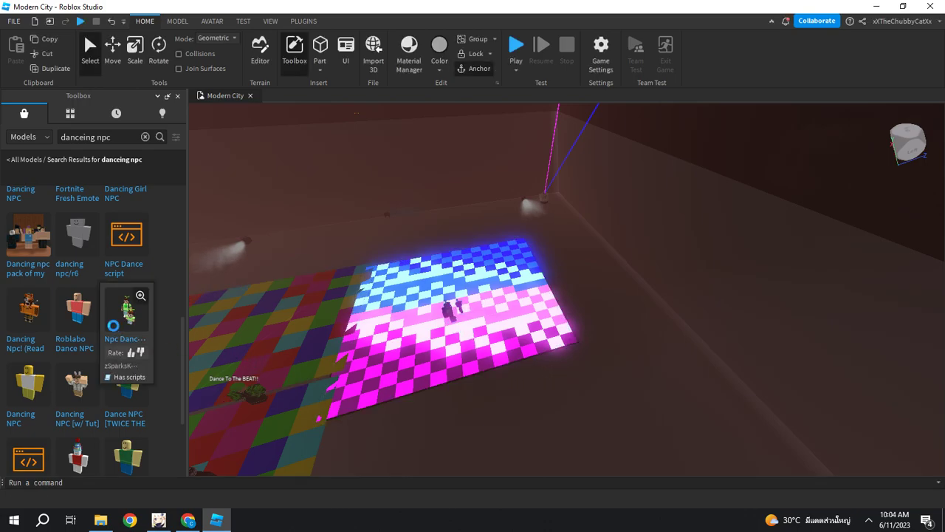
left_click_drag(35, 230, 618, 279)
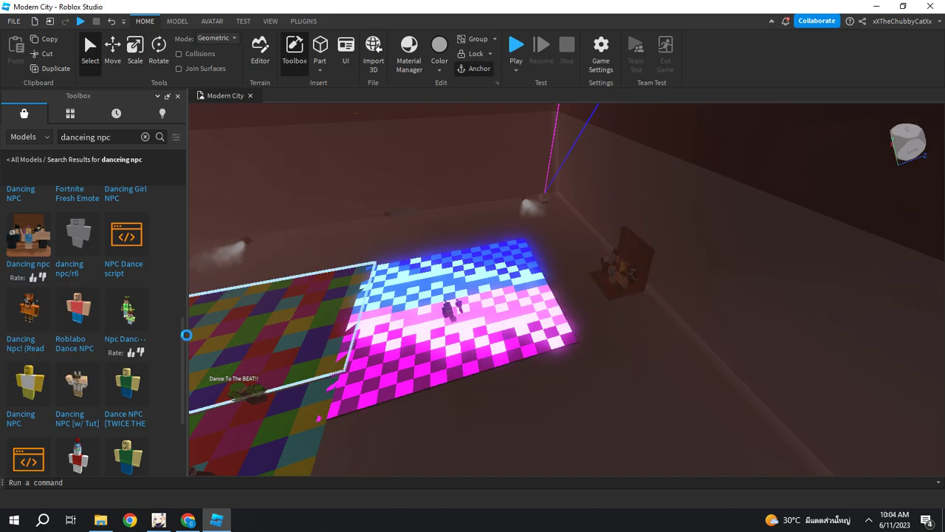
- Find the dancing NPCS pair further down the results and place it on the multicolored dance floor beside the glowing one
scroll(30, 210, "down", 1)
scroll(31, 209, "down", 5)
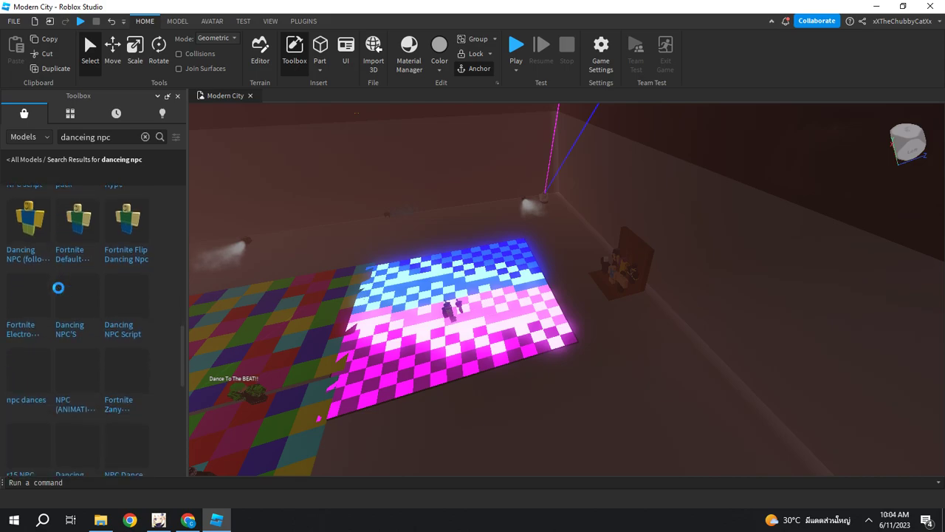
scroll(59, 288, "down", 3)
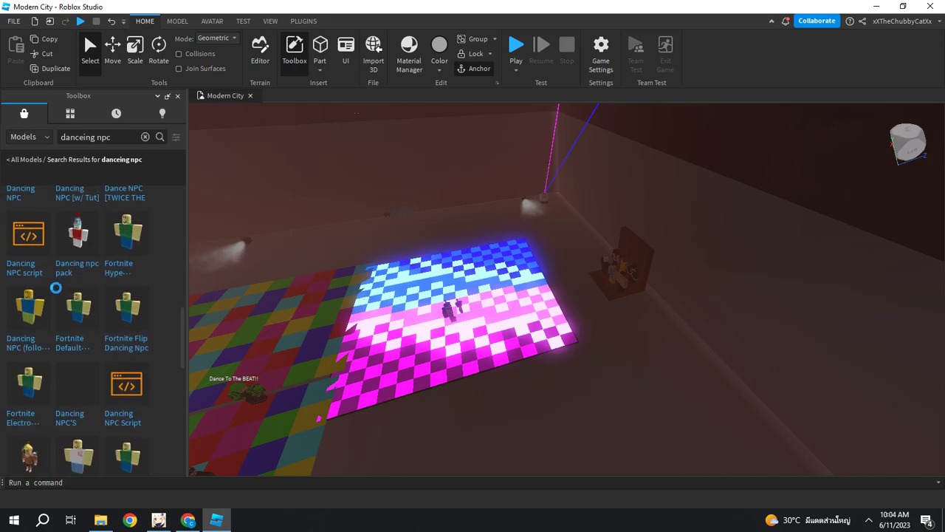
scroll(44, 281, "down", 5)
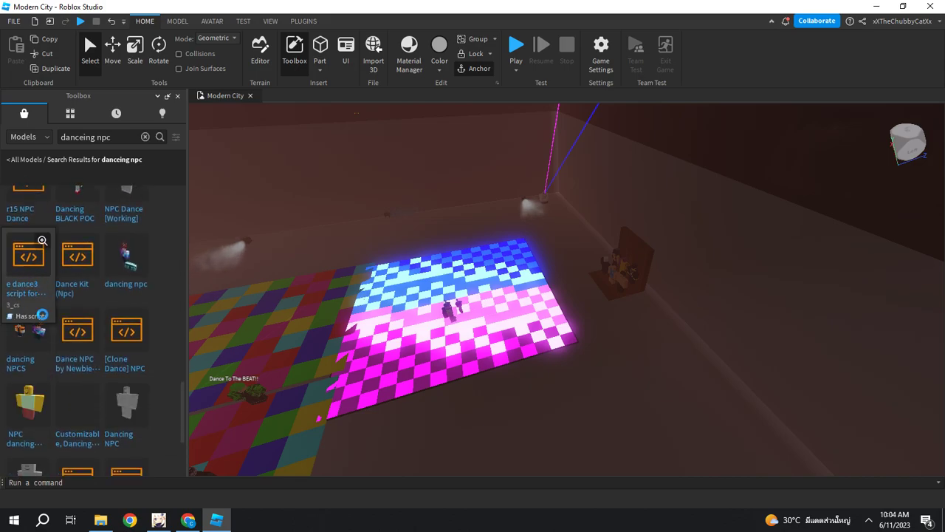
left_click_drag(298, 286, 260, 317)
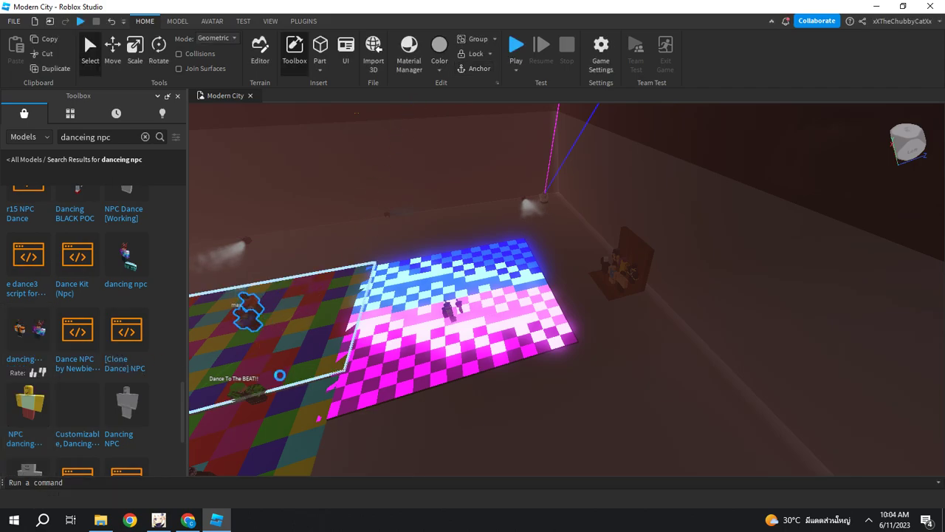
left_click(317, 242)
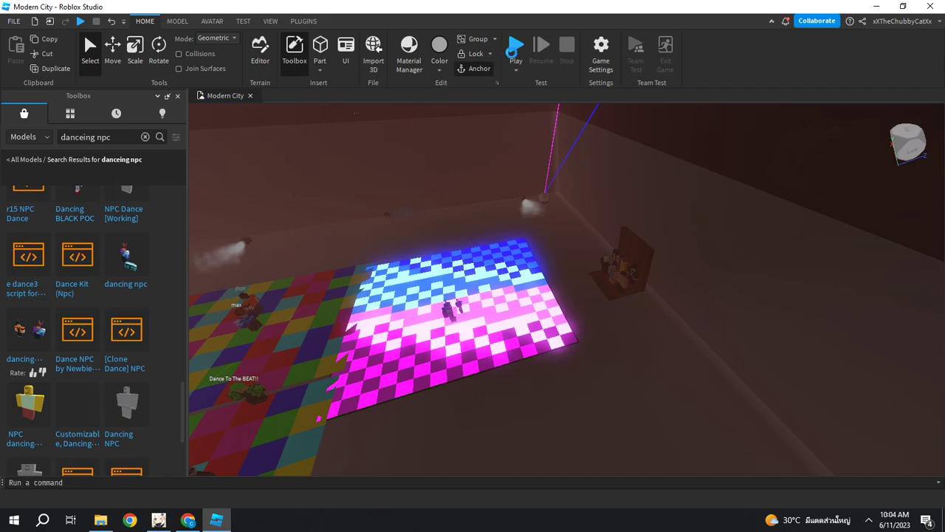
- Start a playtest and run the avatar along the city street past the red car and over the crosswalk
left_click(513, 47)
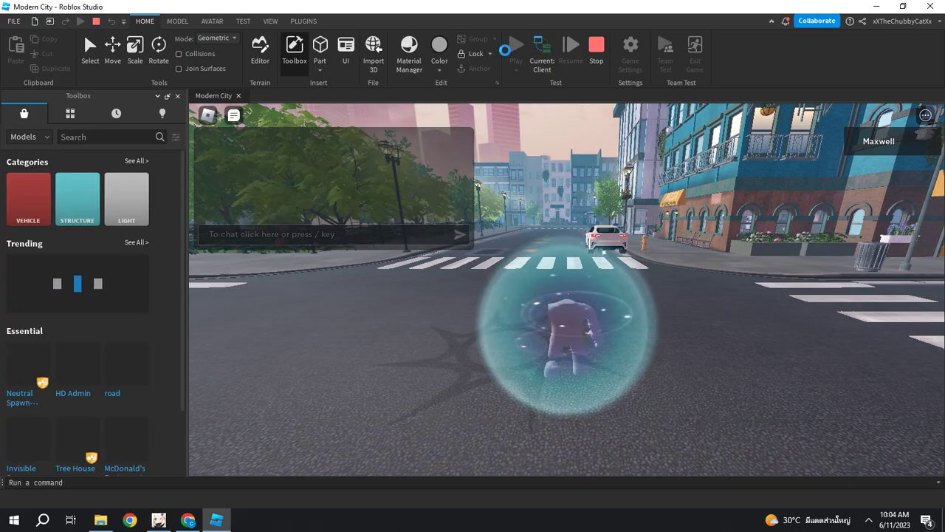
key("w")
right_click_drag(544, 176, 544, 177)
key("w")
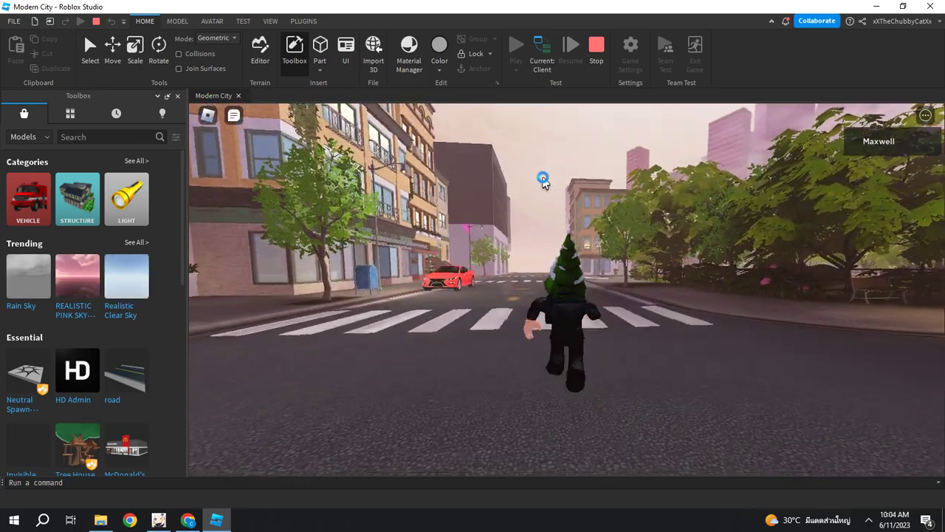
key("w")
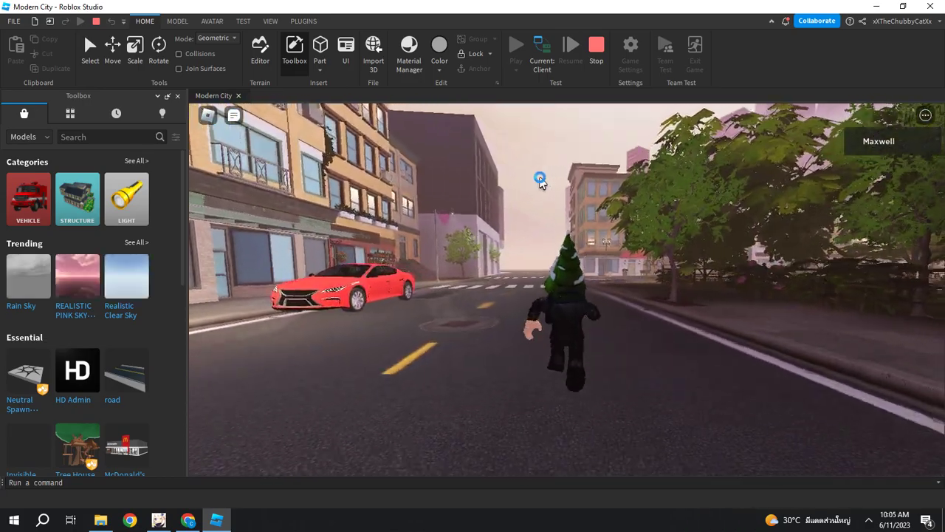
key("w")
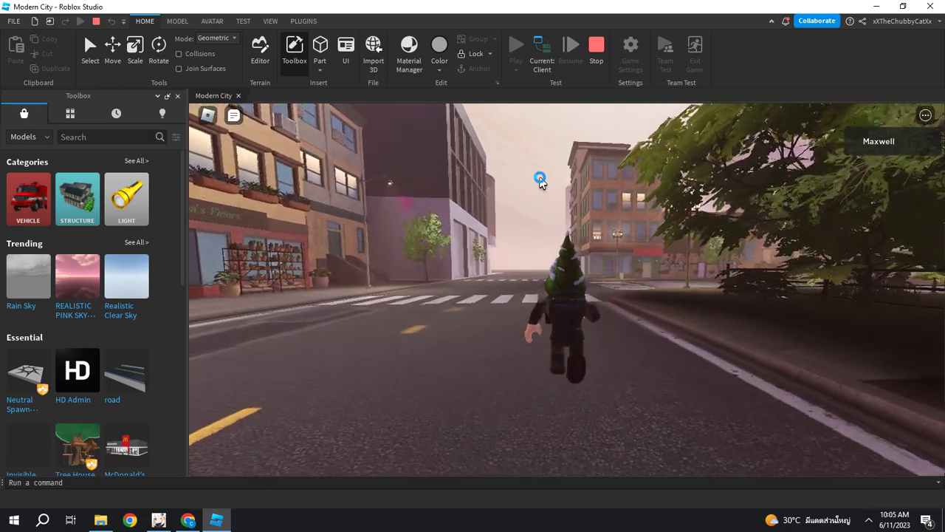
key("w")
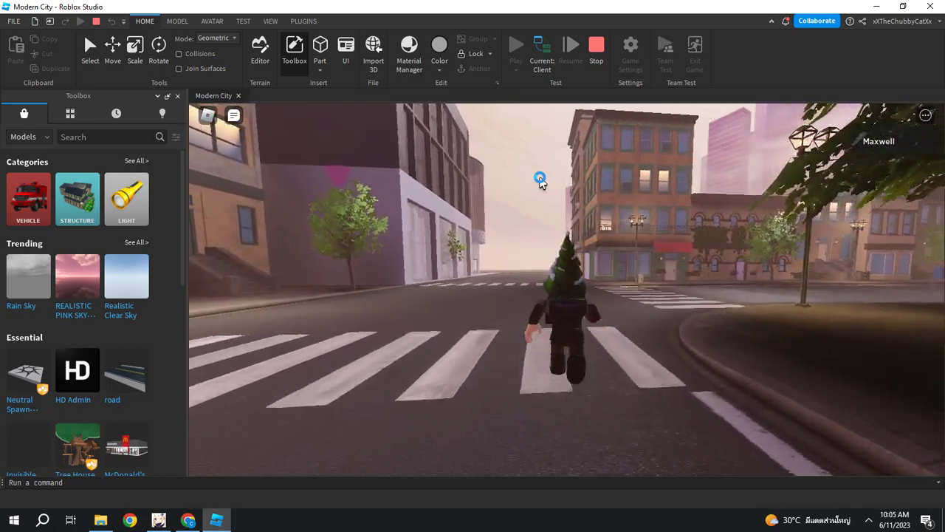
key("w")
- Run the avatar along the night club's facade to the round glass section at its far end
mouse_move(431, 212)
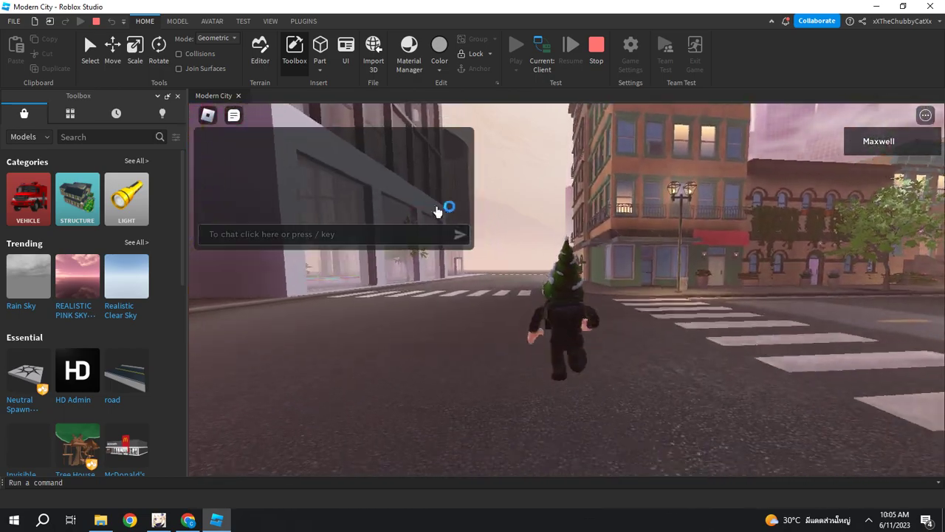
key("w")
right_click_drag(479, 289, 480, 291)
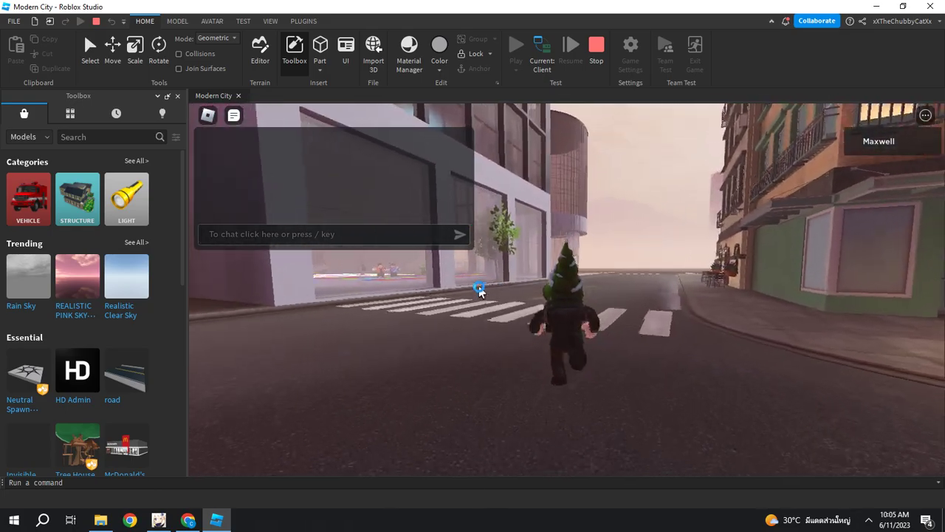
key("w")
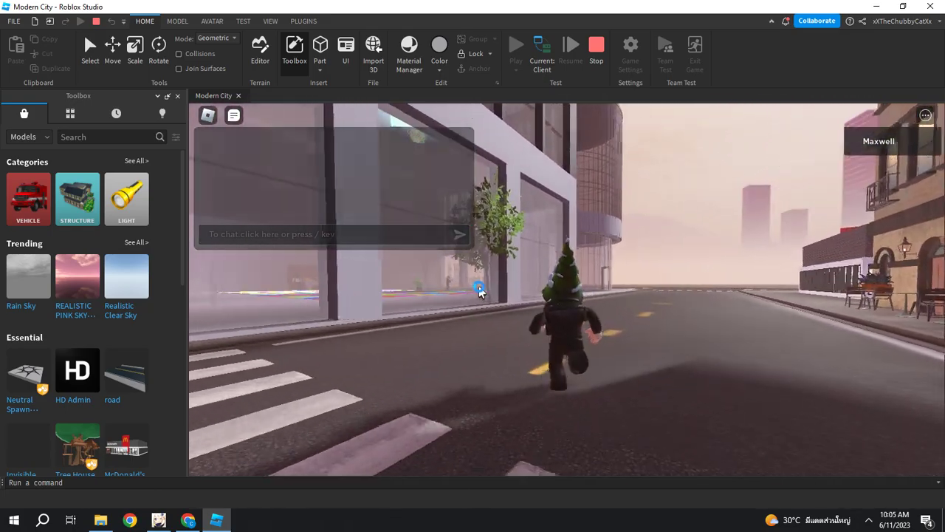
key("w")
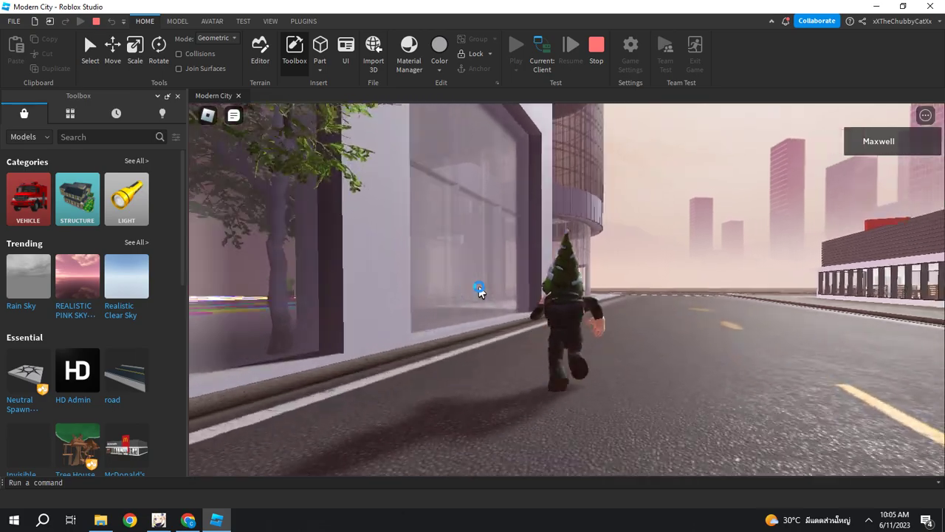
key("w")
key("w")
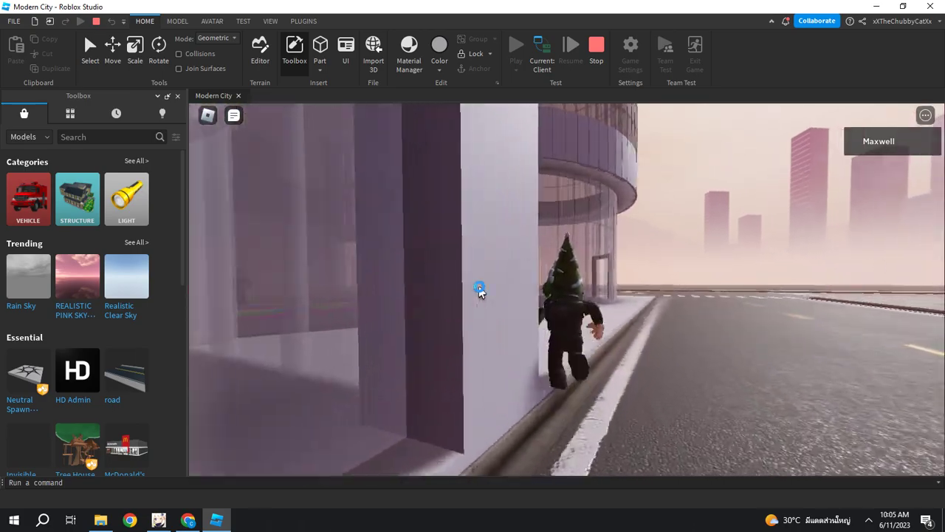
key("w")
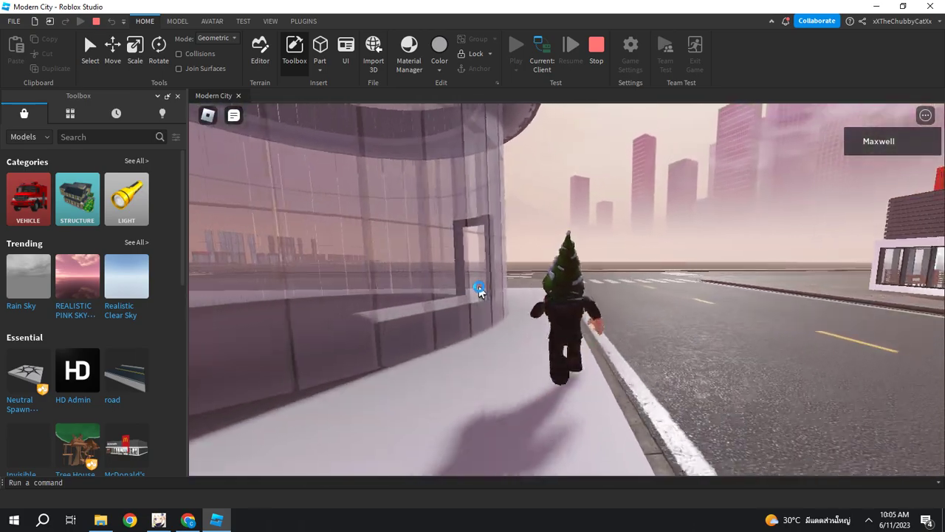
- Enter the night club and walk across the dance floors to check the dancers, lights and fog in play
key("w")
right_click_drag(479, 291, 479, 290)
key("w")
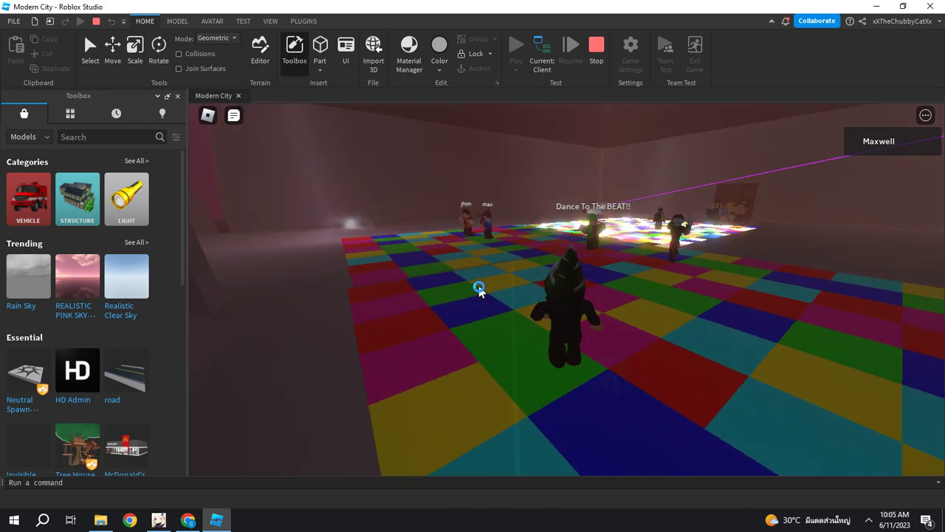
key("w")
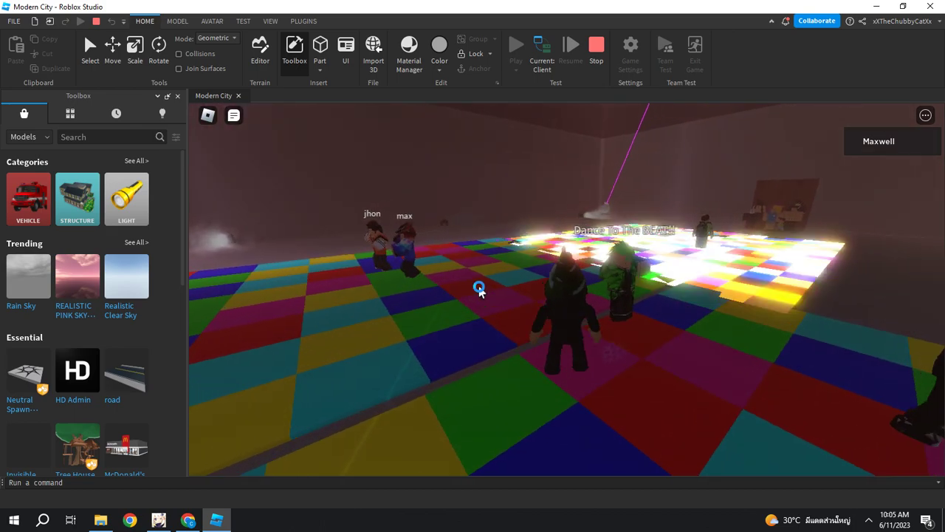
key("w")
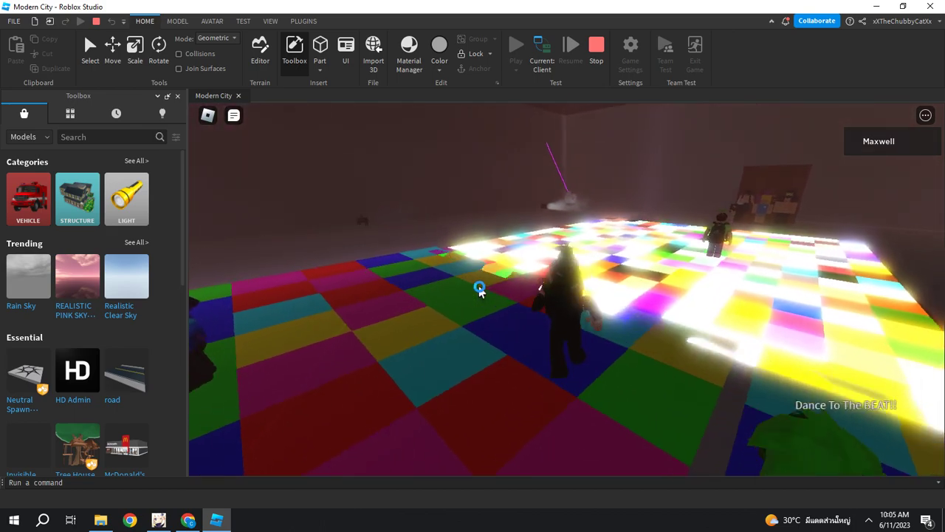
key("w")
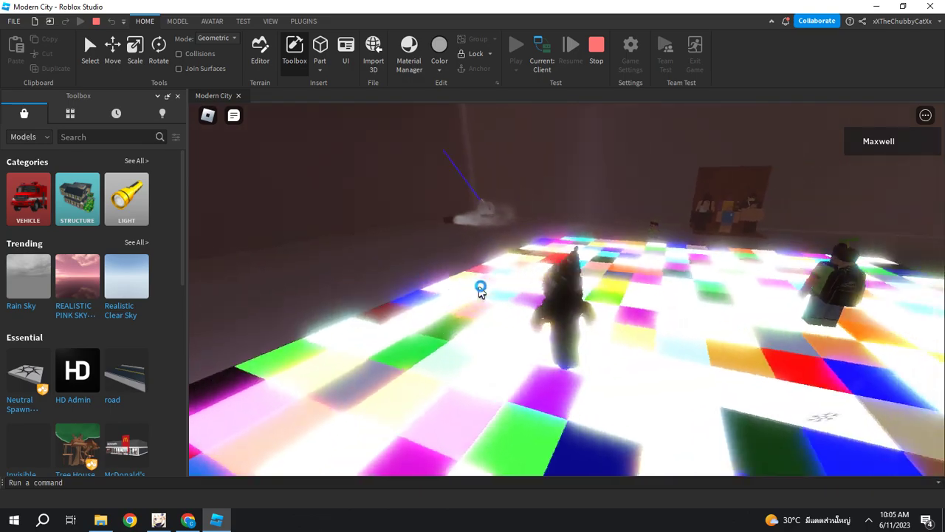
- Turn around on the glowing dance floor and walk to the group of characters at the wooden board by the wall
key("Right")
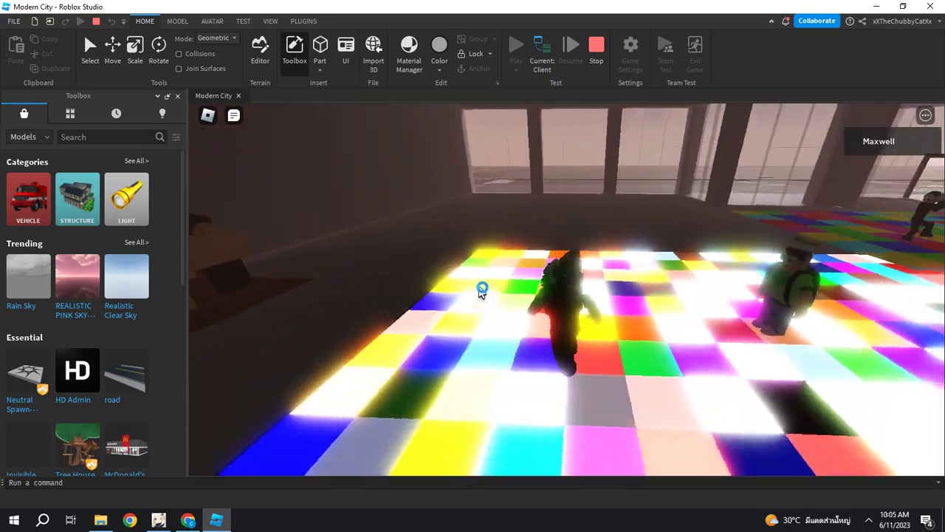
key("Right")
key("w")
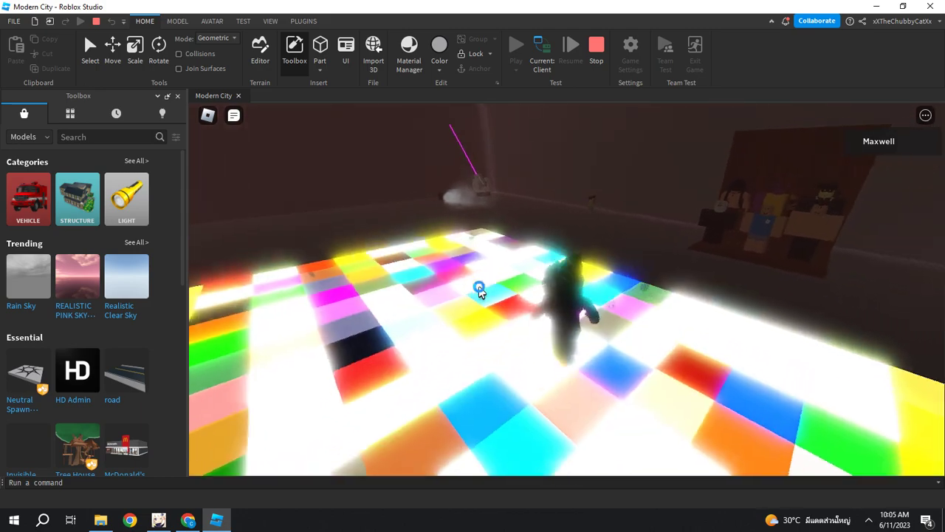
key("w")
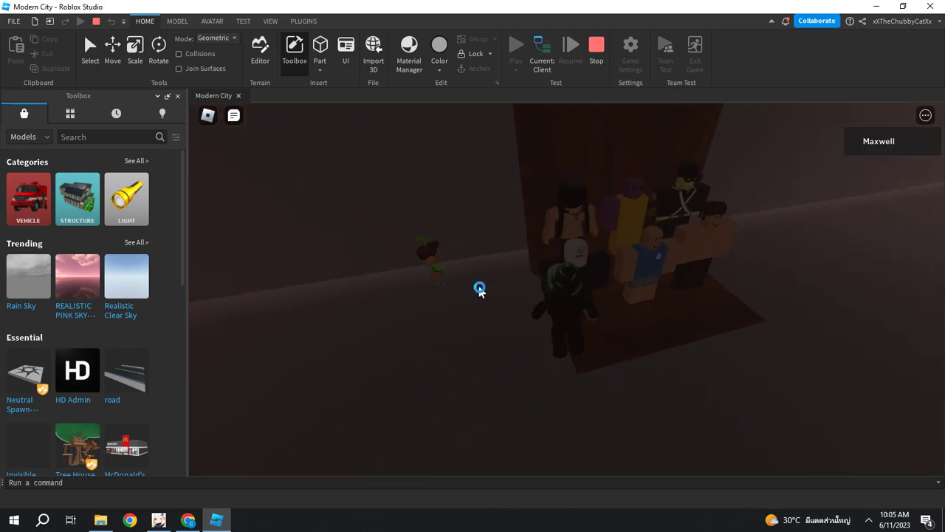
- Walk back across the glowing dance floor towards the dancers on the multicolored floor and end the playtest
right_click_drag(457, 282, 459, 283)
key("w")
key("w")
key("w")
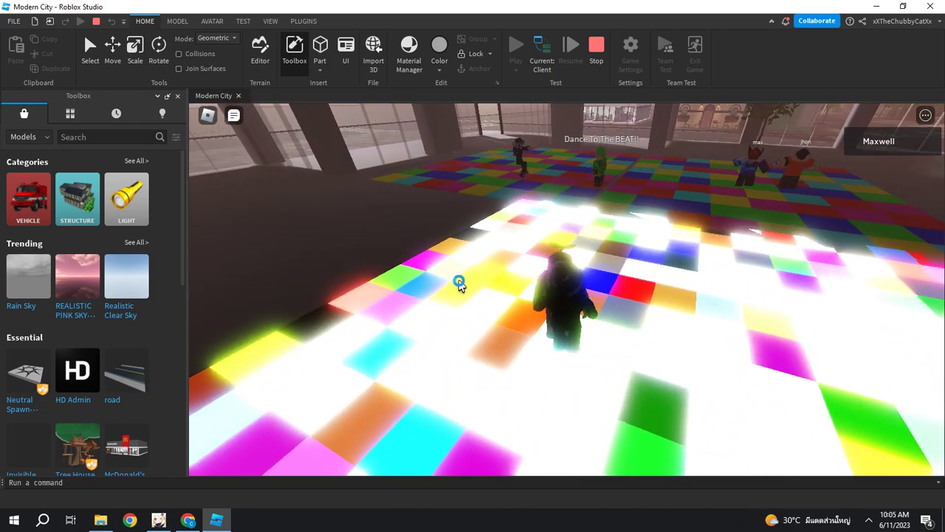
key("w")
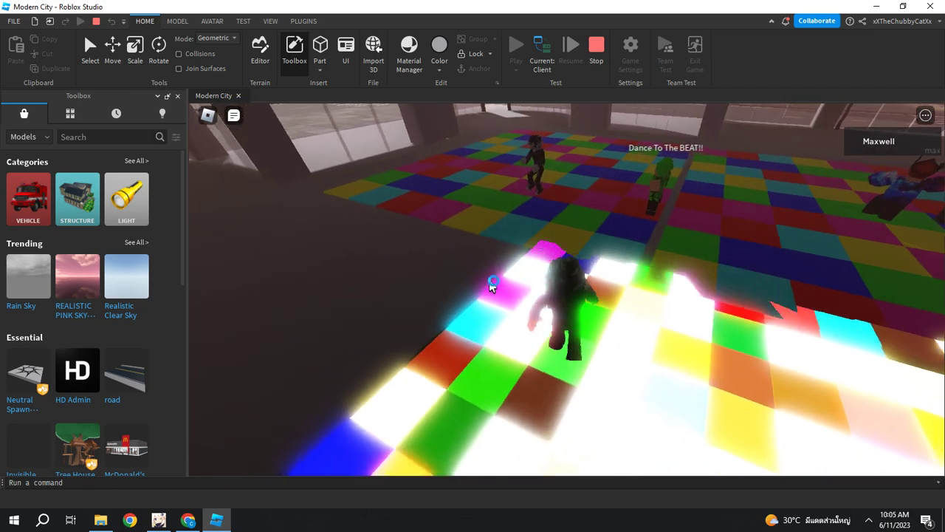
right_click_drag(496, 284, 497, 284)
key("w")
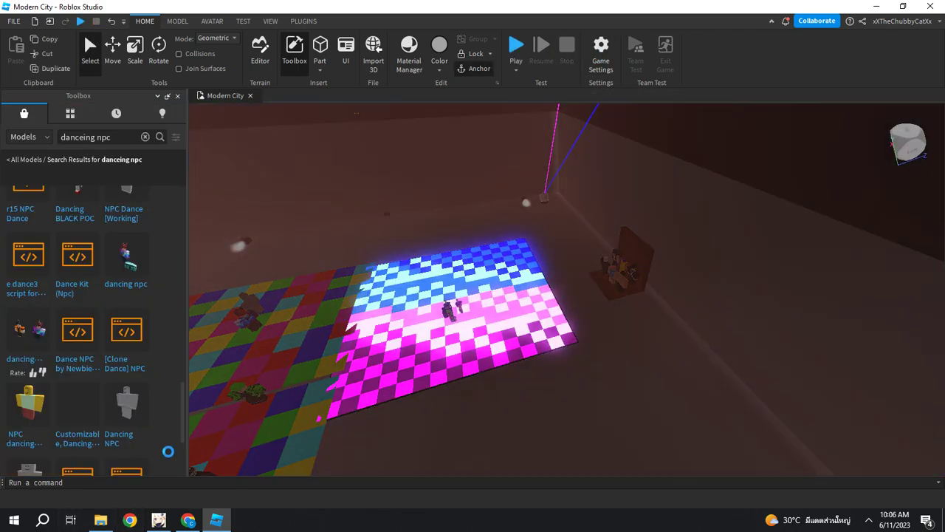
- Go to the open paved ground outside the night club and search the models for "big vilage"
mouse_move(313, 285)
right_mouse_down()
mouse_move(317, 270)
mouse_move(303, 274)
right_mouse_up()
key("w")
key("w")
key("w")
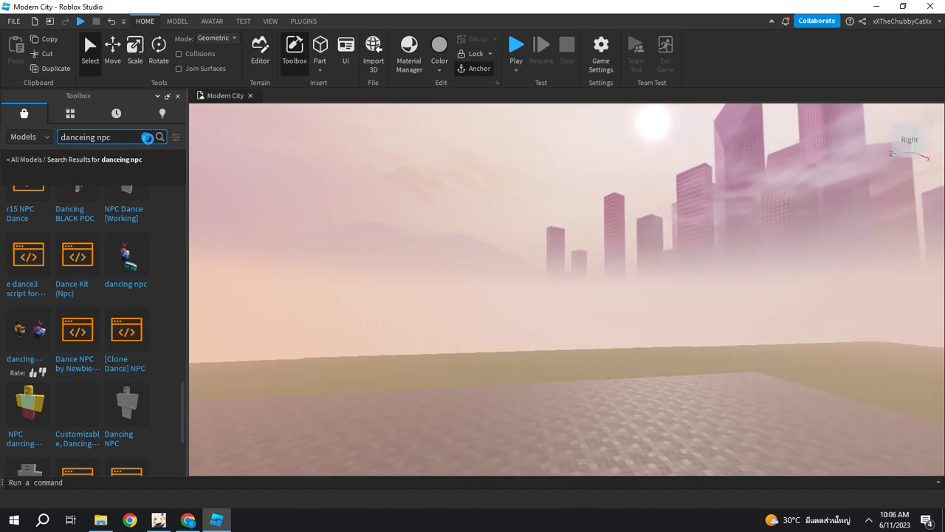
left_click(147, 137)
type("big vilage")
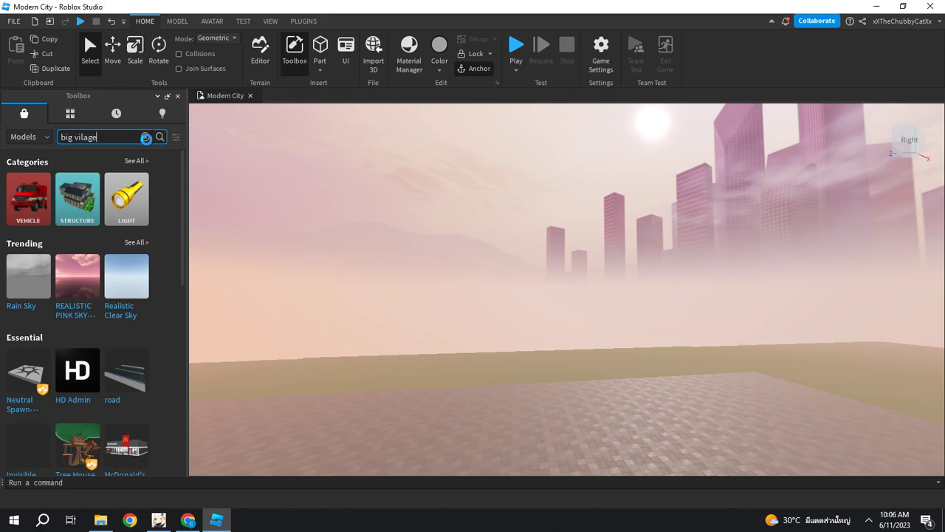
key("Return")
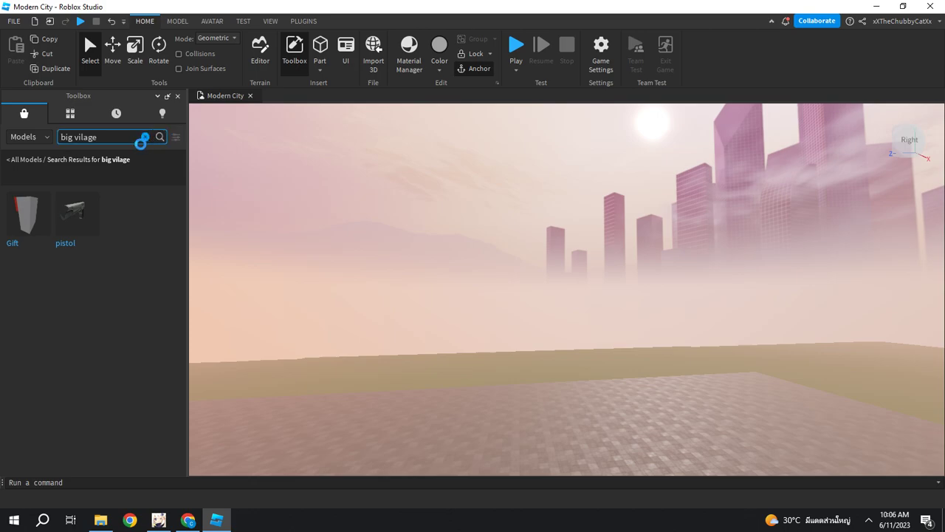
- Search the models for "vilage" and place the Mini Vilage on the paved ground across the road from the night club
left_click(141, 140)
type("v")
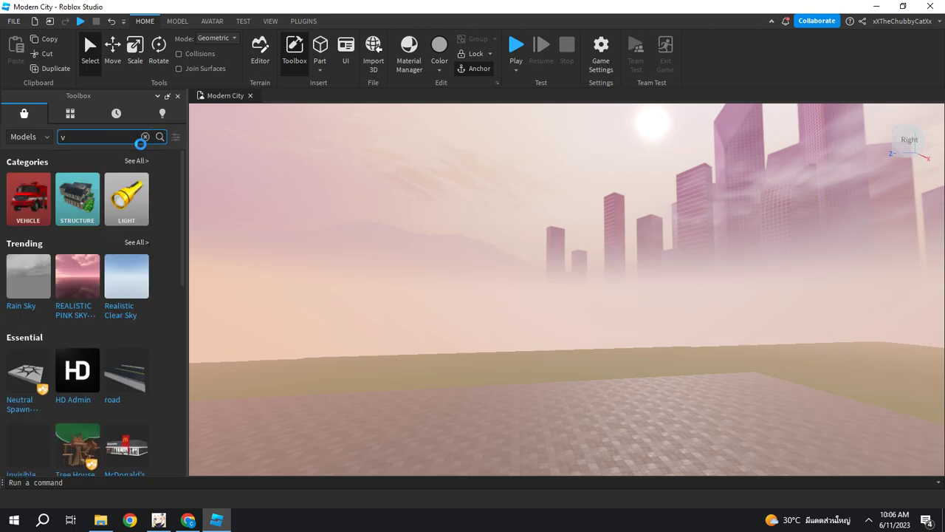
type("ilage")
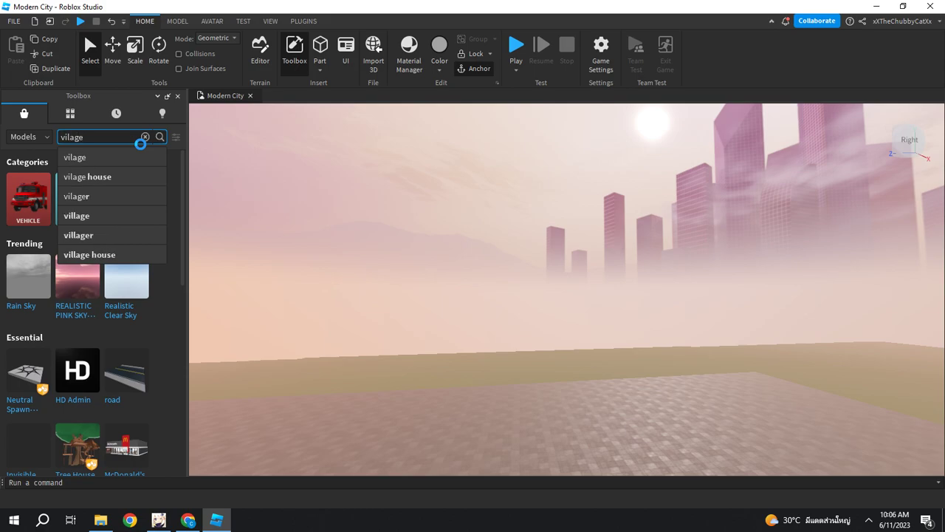
key("Return")
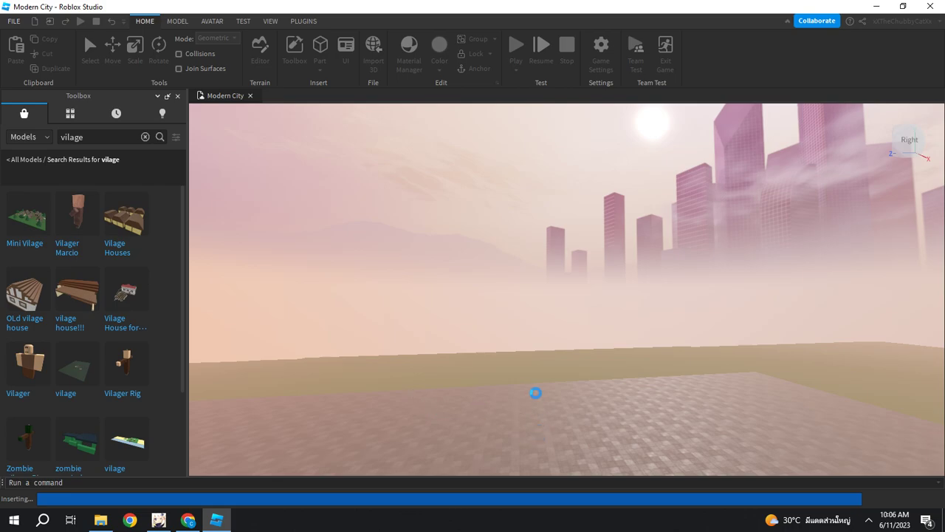
mouse_move(532, 404)
right_mouse_down()
mouse_move(544, 390)
mouse_move(535, 390)
right_mouse_up()
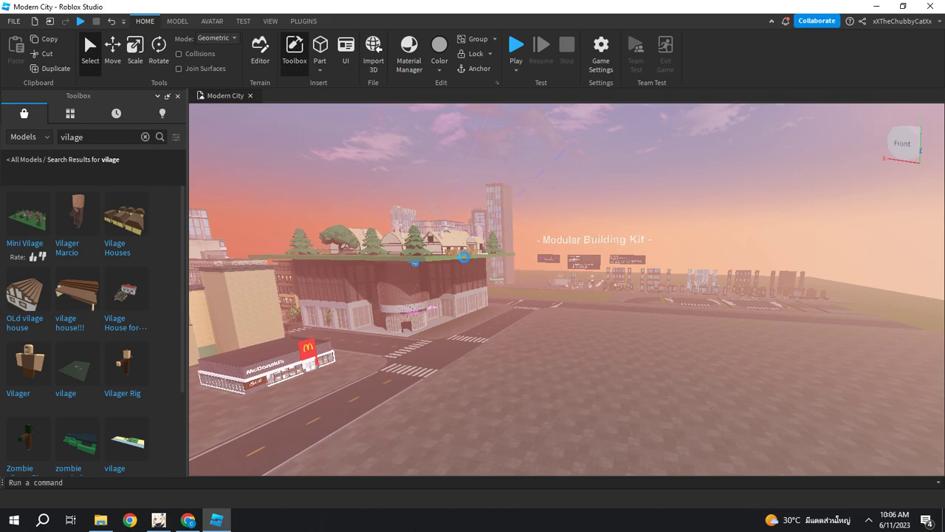
left_click_drag(458, 253, 738, 343)
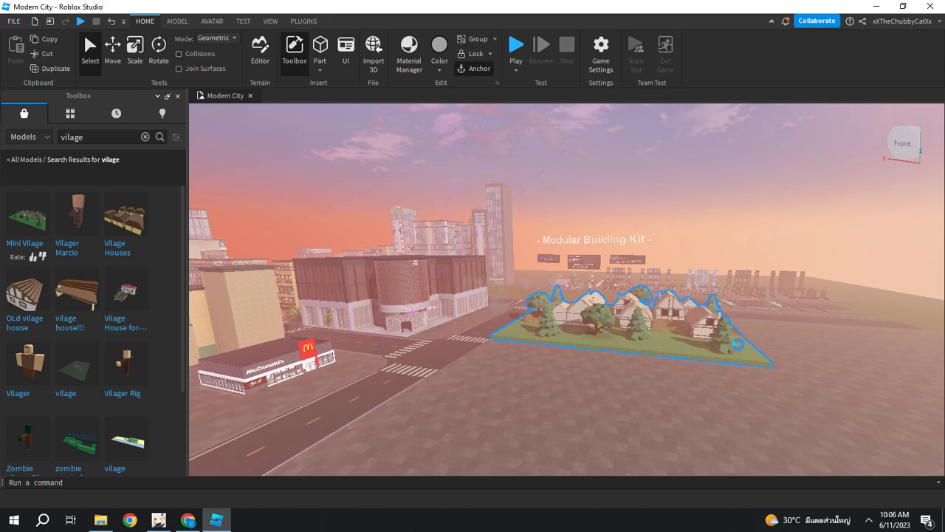
left_click(528, 344)
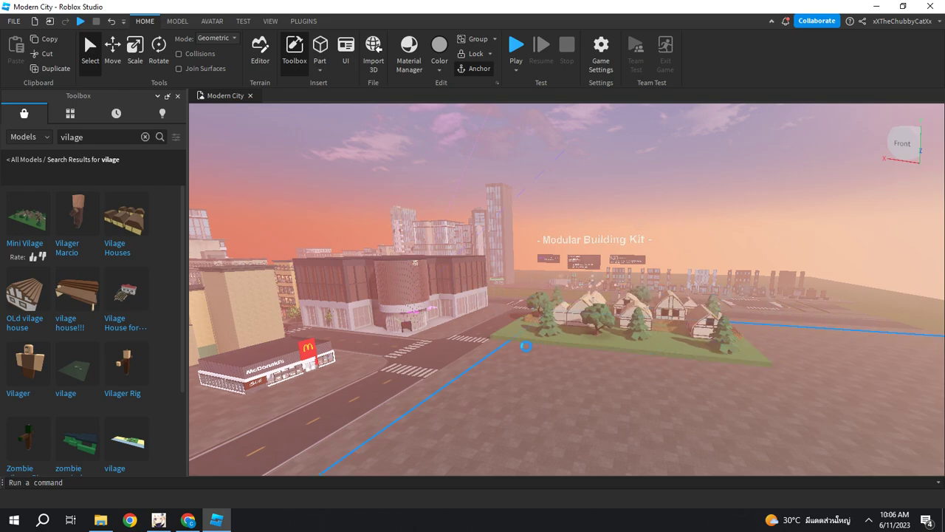
- Search the models for "woods" and look through the results for something to place near the village
left_click(146, 138)
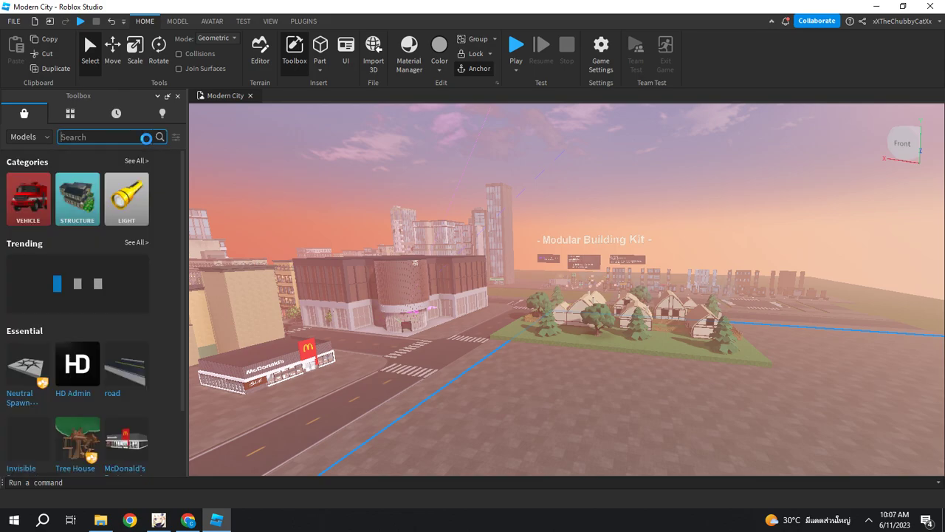
type("wo")
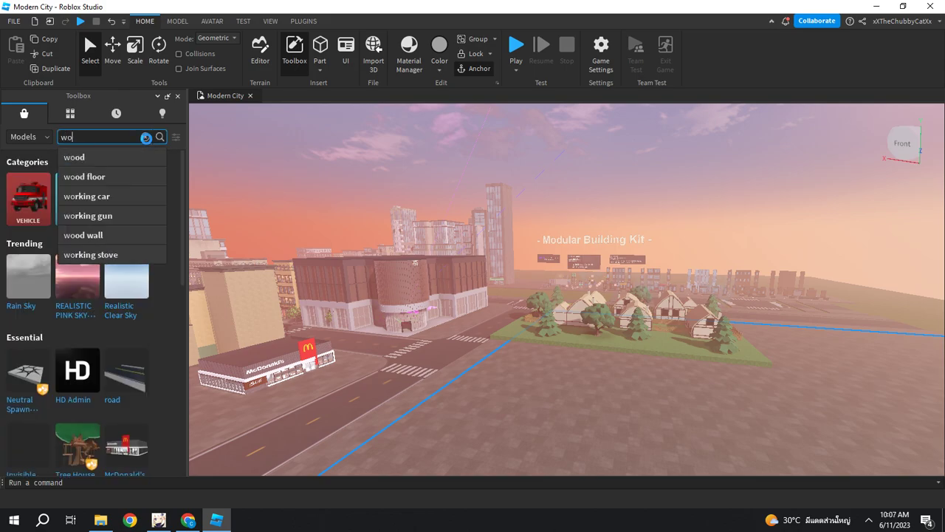
type("ds")
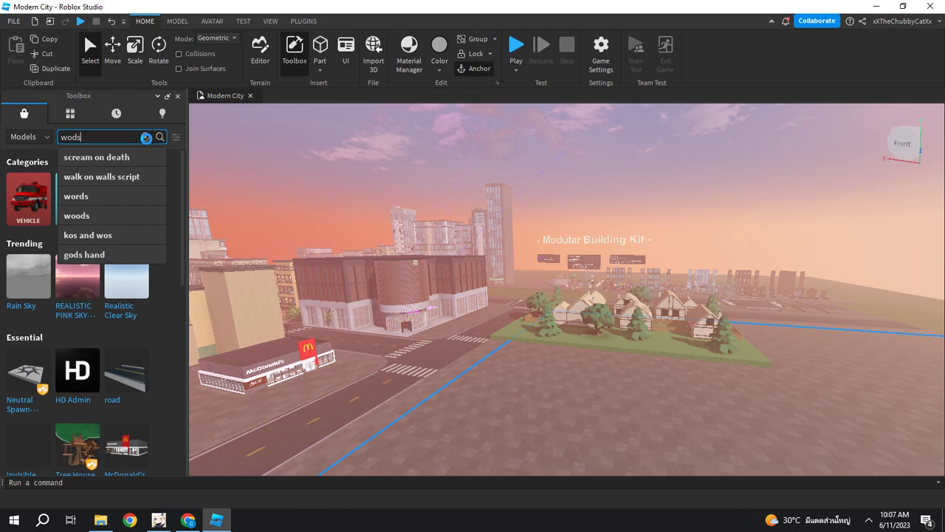
key("BackSpace")
key("BackSpace")
key("BackSpace")
key("BackSpace")
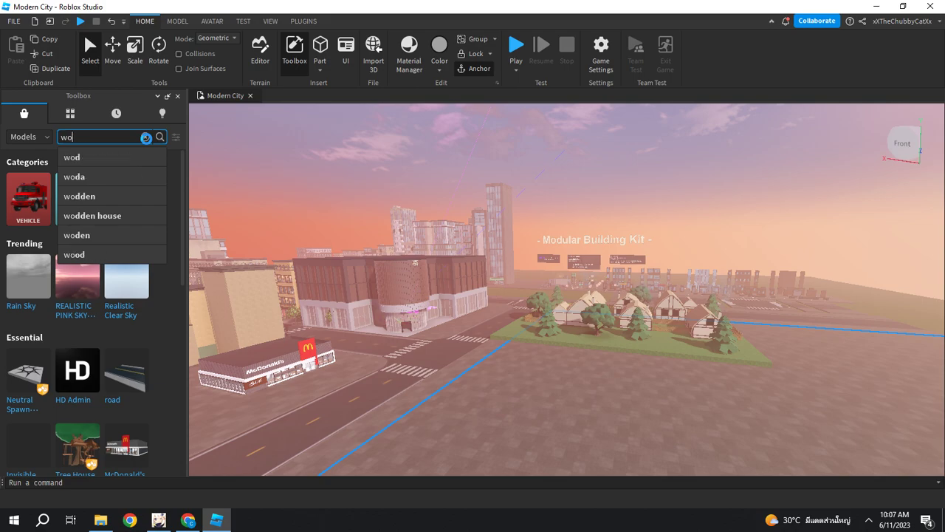
type("wood")
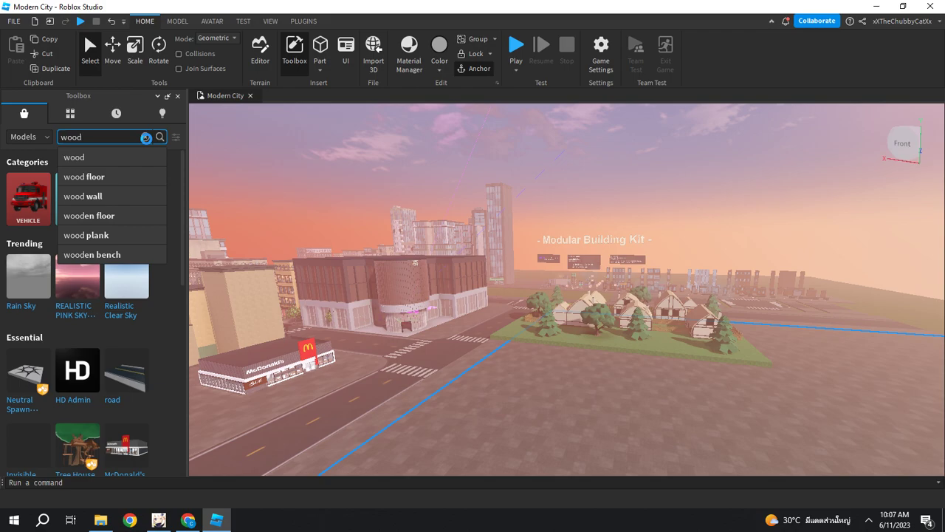
type("s")
key("Return")
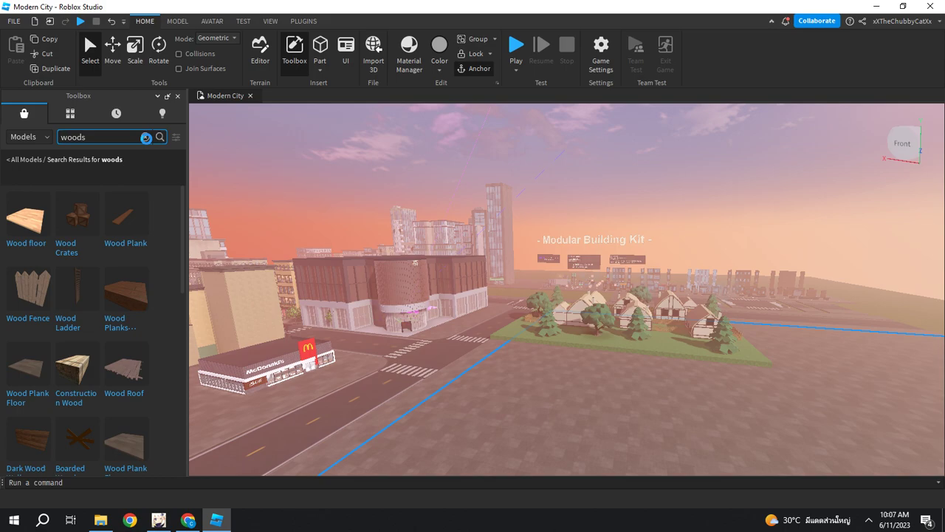
scroll(78, 265, "down", 5)
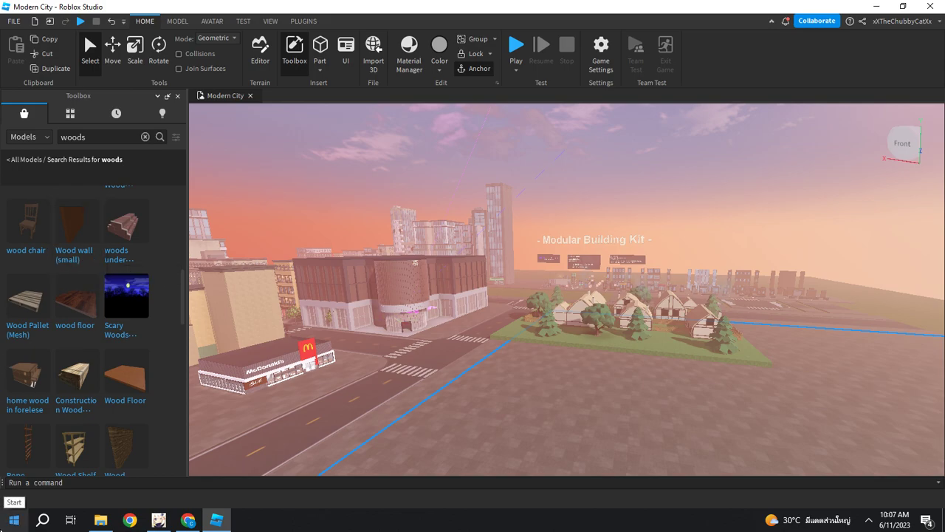
scroll(63, 439, "down", 6)
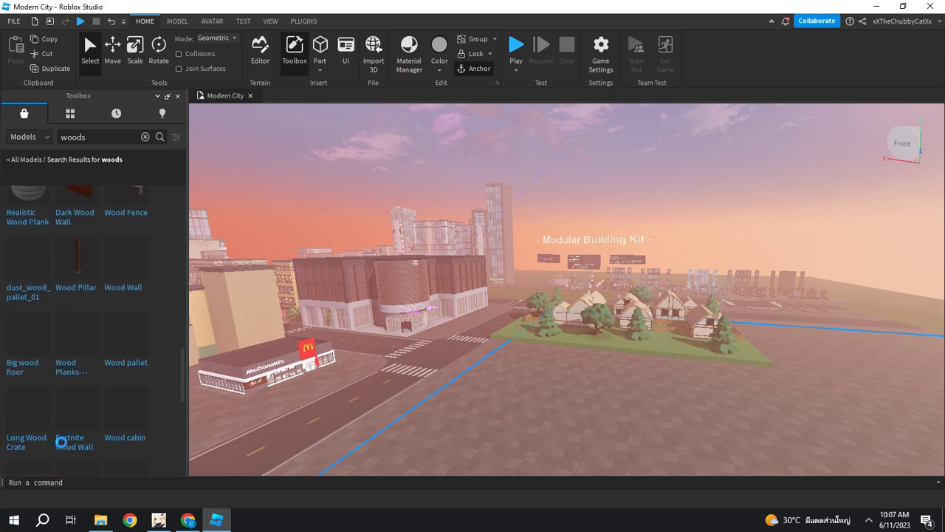
scroll(145, 404, "up", 8)
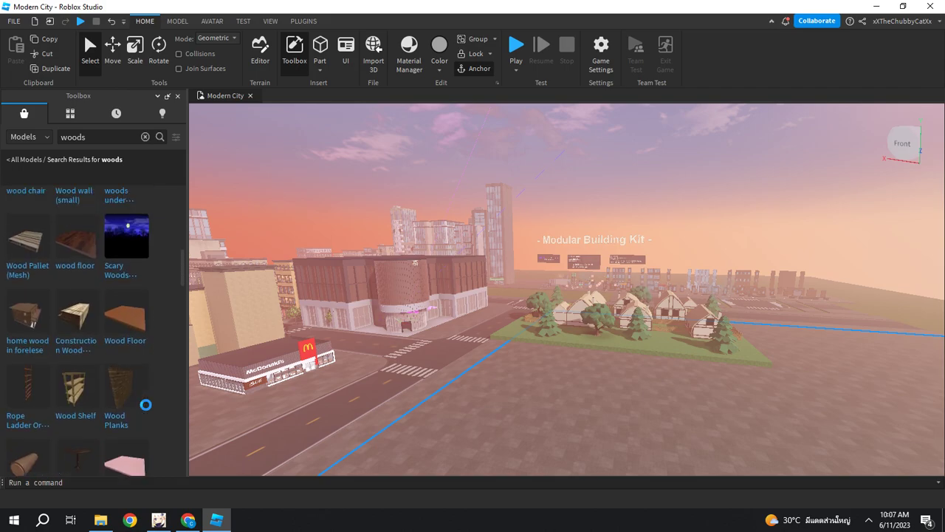
scroll(144, 402, "up", 2)
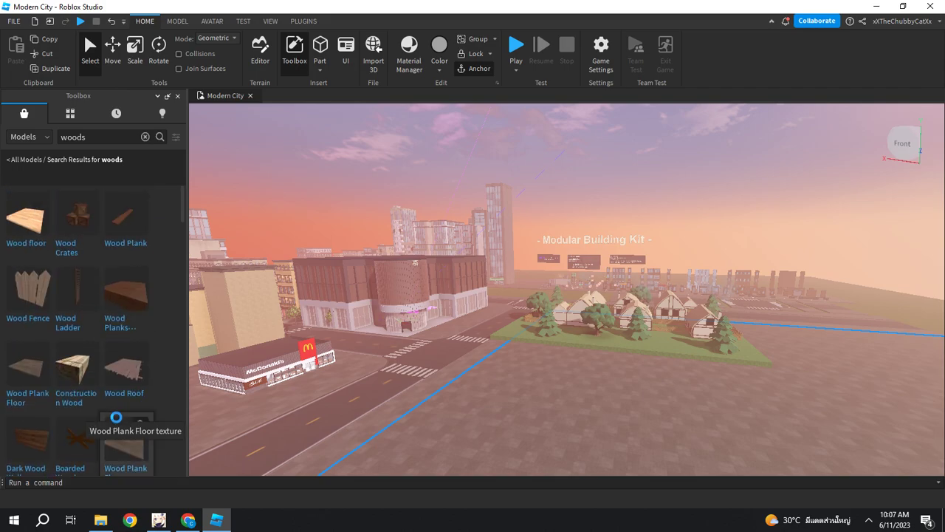
scroll(116, 417, "up", 4)
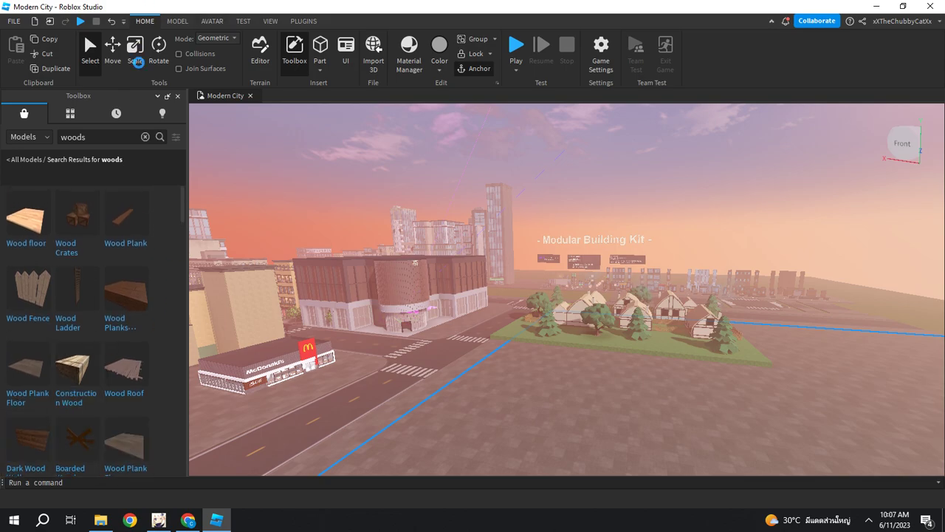
- Search the models for "forest" and insert the Forest with Houses model
left_click(135, 136)
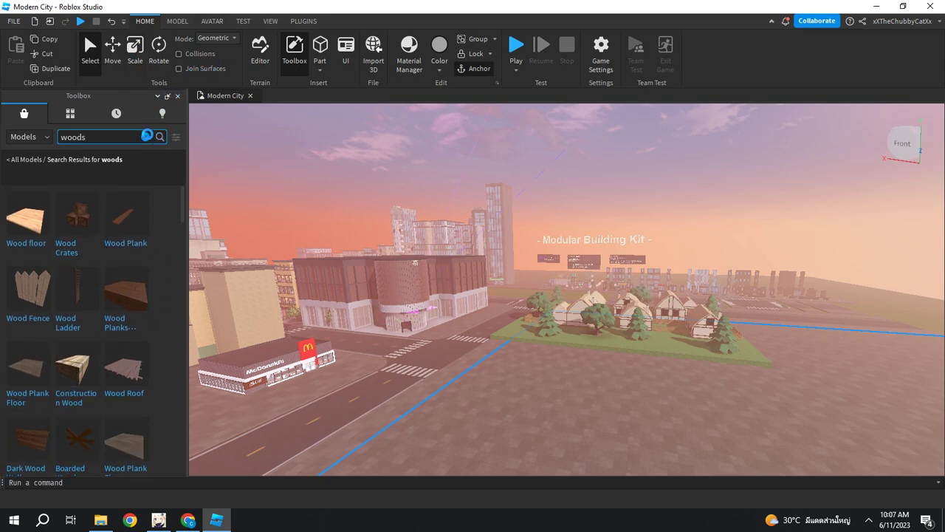
left_click(146, 136)
type("for")
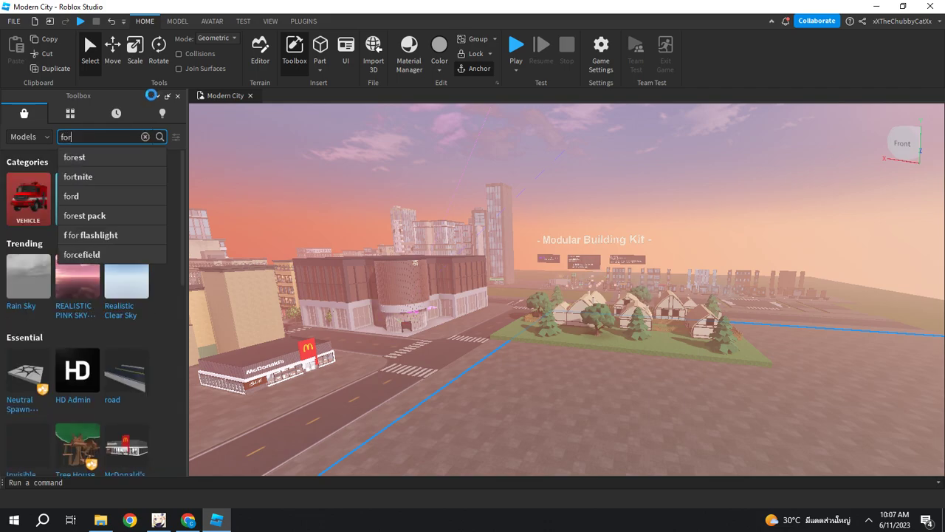
type("est")
key("Return")
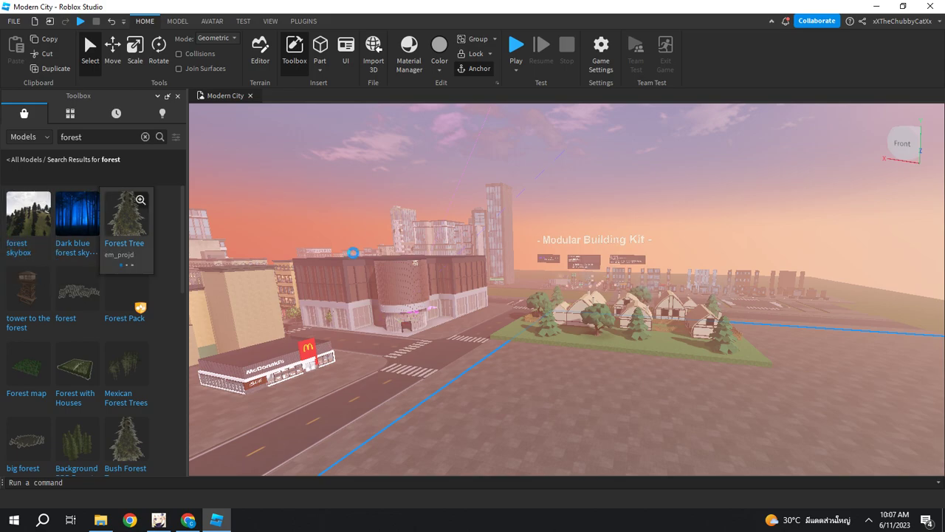
right_click_drag(446, 257, 446, 257)
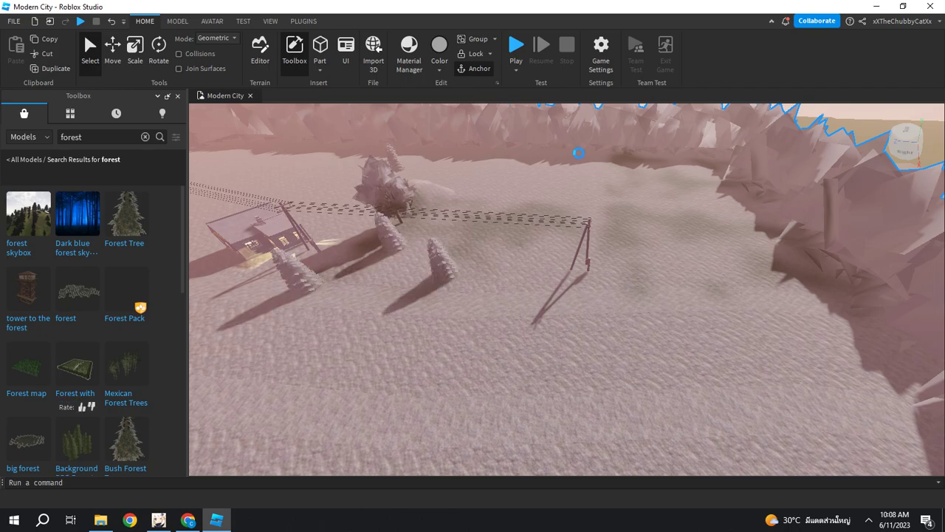
- Move the forest away from the city roads to the open ground directly beside the village
right_click_drag(576, 153, 623, 166)
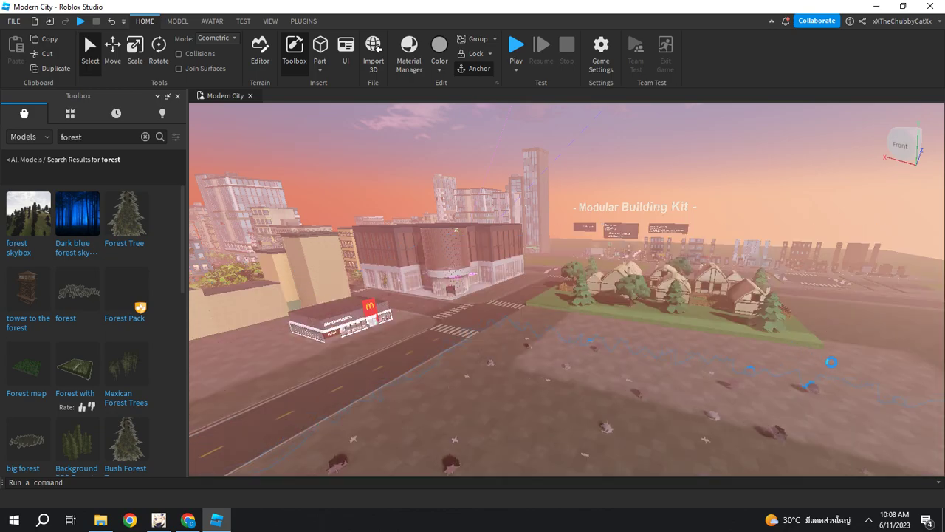
right_click_drag(805, 348, 779, 340)
scroll(781, 340, "down", 10)
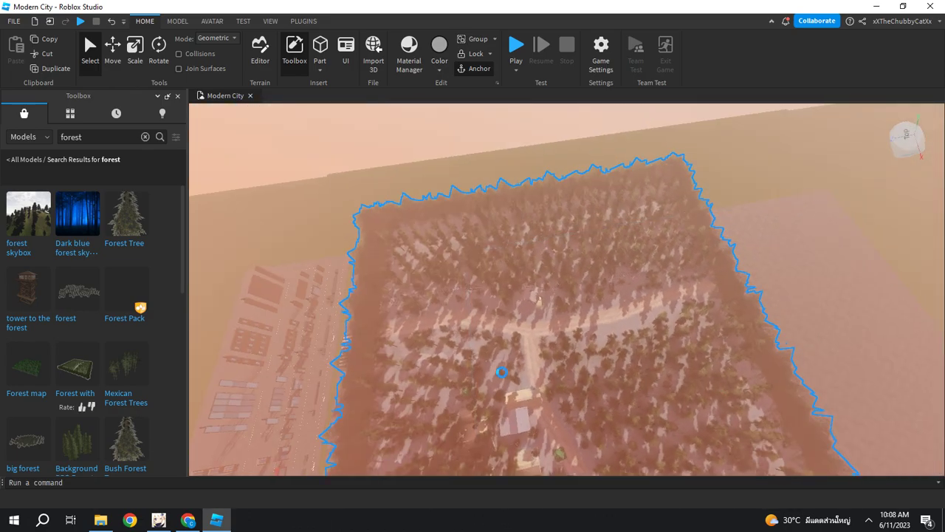
left_click_drag(571, 244, 770, 268)
middle_click_drag(769, 268, 753, 264)
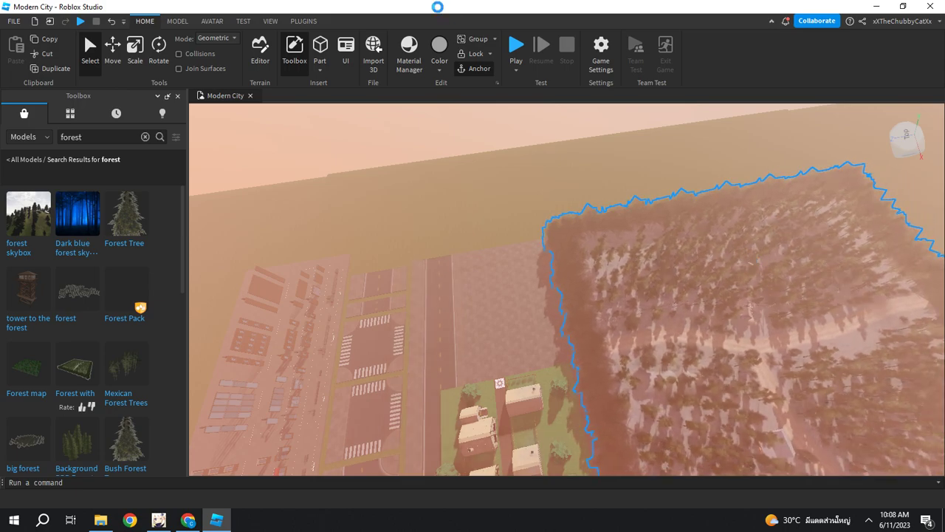
left_click(467, 127)
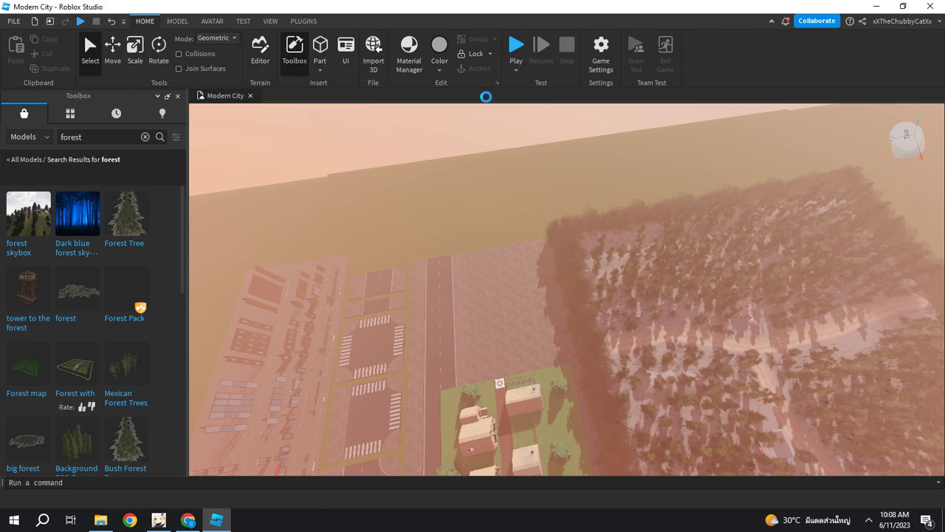
key("super")
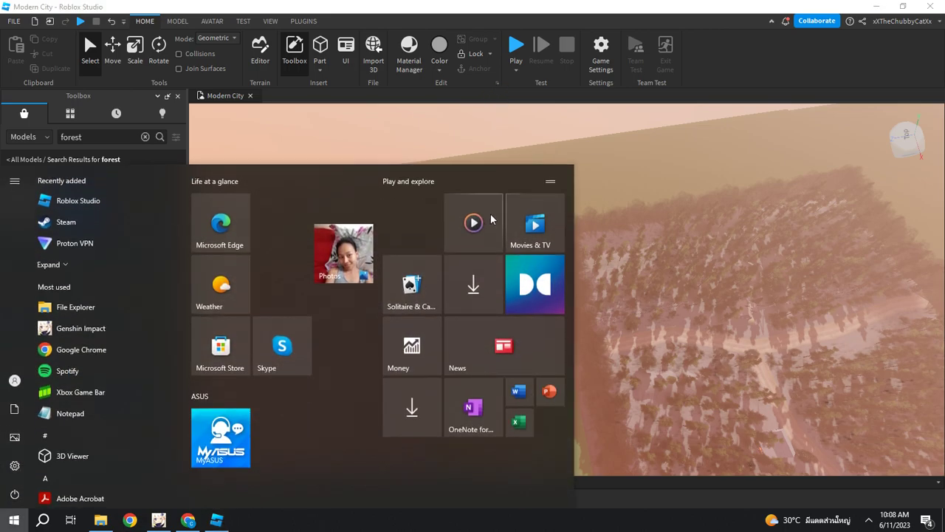
left_click(479, 397)
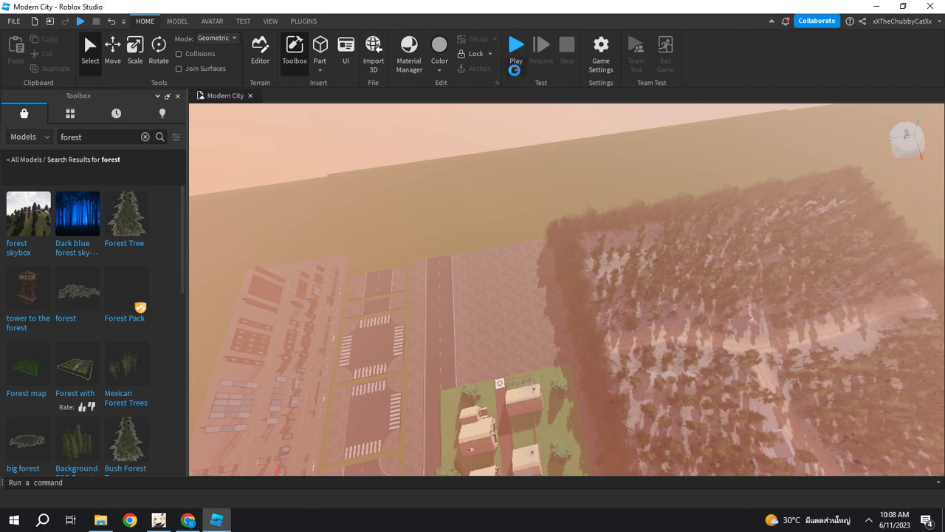
- Open the game settings for the place
left_click(600, 55)
key("alt+z")
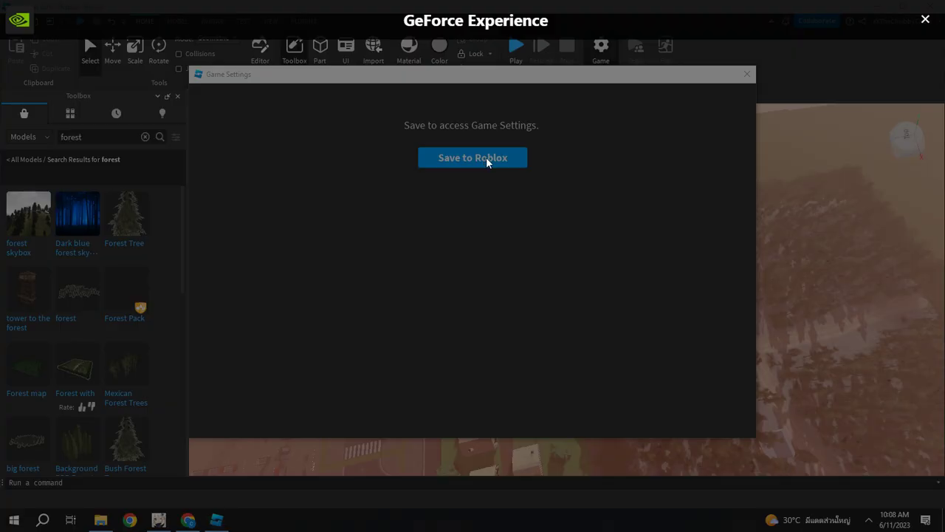
left_click(486, 163)
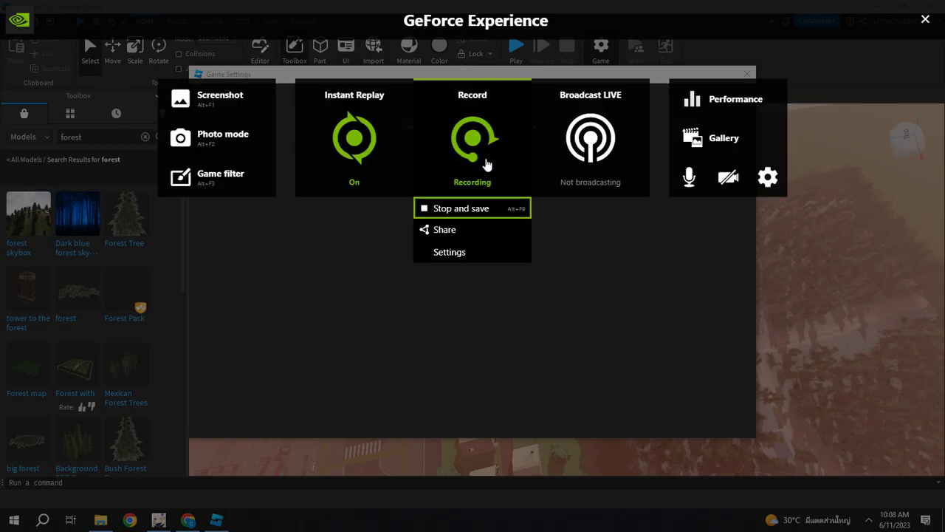